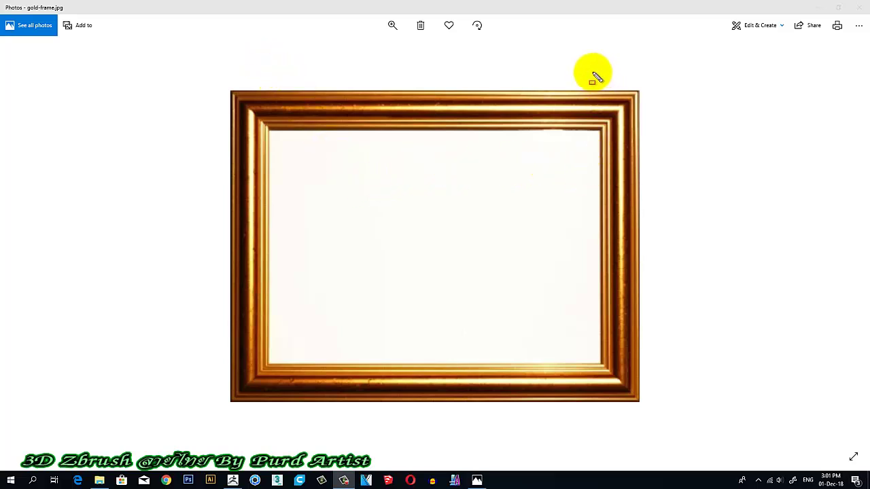
Mark the frame's right and upper mouldings and the diagonal mitre joints at all four corners of the reference image.
{"action": "left_click", "coordinate": [586, 62]}
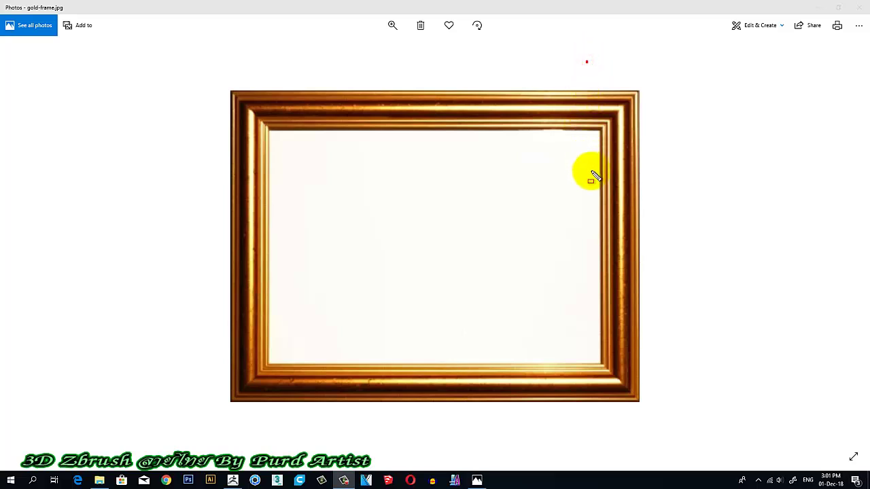
{"action": "left_click_drag", "start_coordinate": [642, 367], "coordinate": [651, 417]}
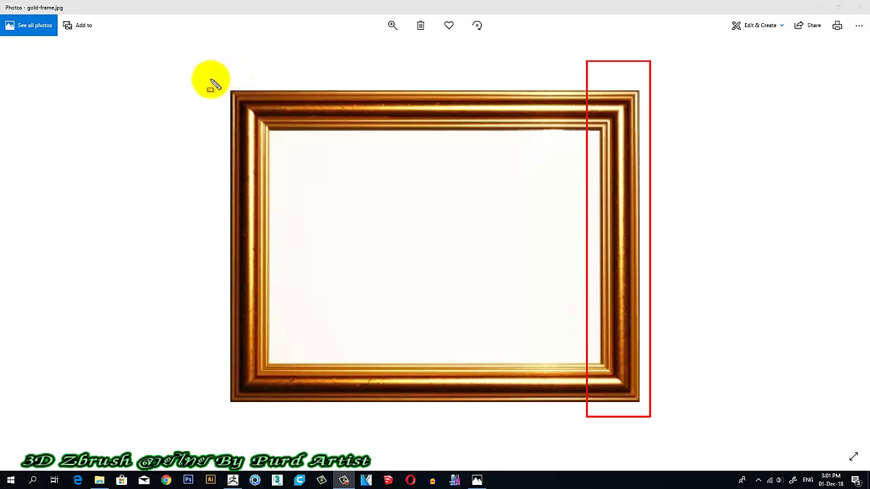
{"action": "left_click_drag", "start_coordinate": [210, 80], "coordinate": [454, 106]}
{"action": "left_click_drag", "start_coordinate": [570, 134], "coordinate": [654, 143]}
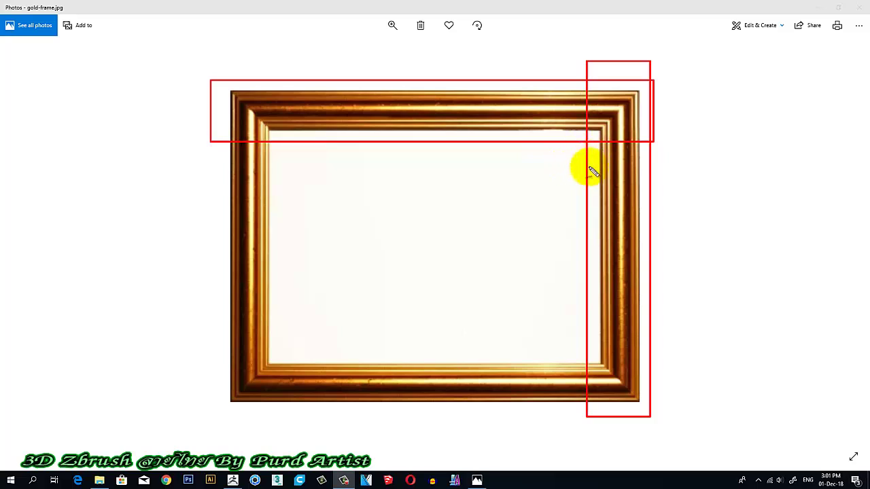
{"action": "left_click_drag", "start_coordinate": [651, 76], "coordinate": [585, 141]}
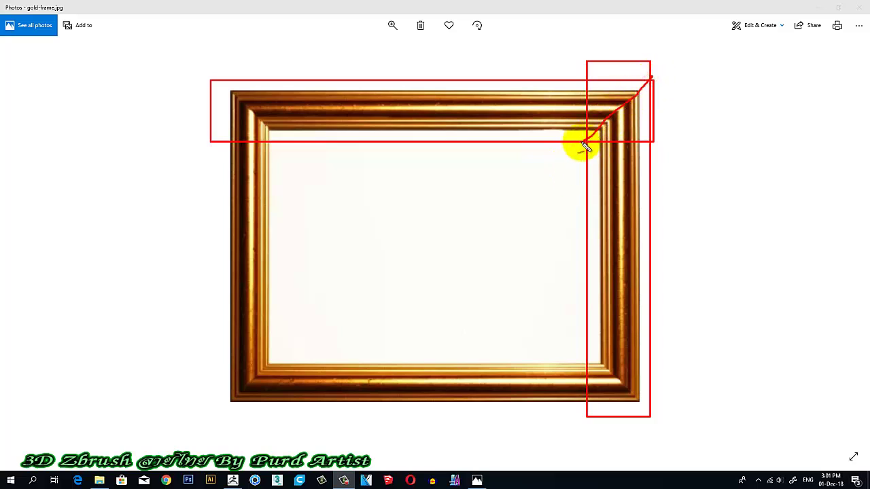
{"action": "left_click_drag", "start_coordinate": [580, 342], "coordinate": [649, 414]}
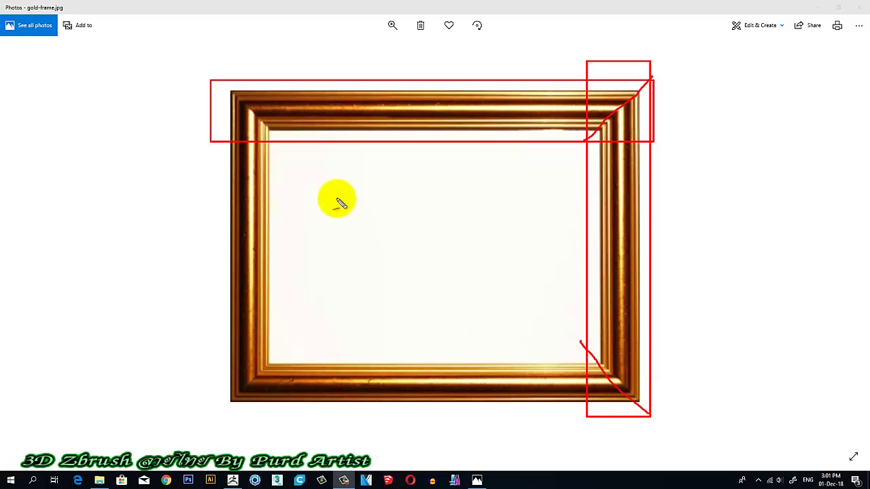
{"action": "left_click_drag", "start_coordinate": [280, 148], "coordinate": [209, 71]}
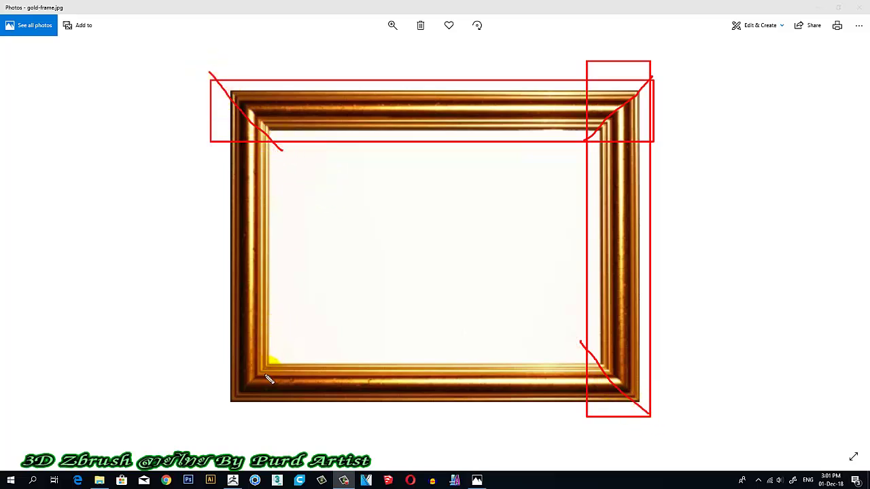
{"action": "left_click_drag", "start_coordinate": [289, 341], "coordinate": [214, 420]}
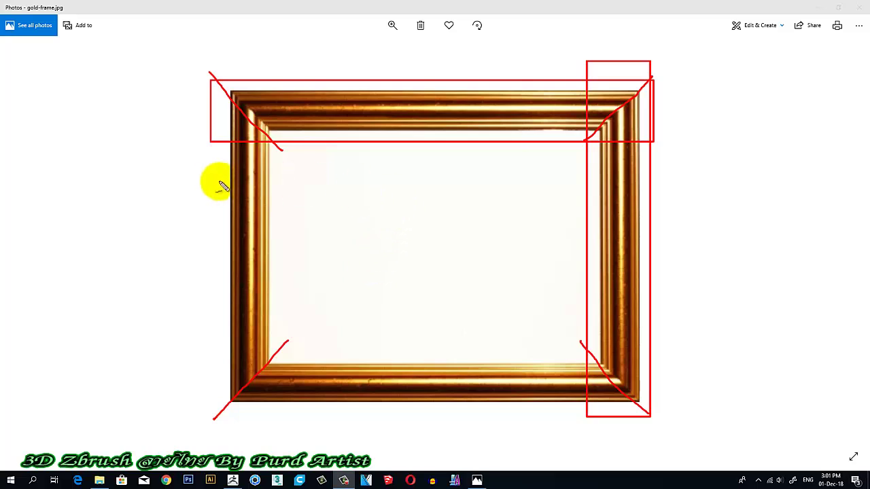
Point an arrow at the right moulding, sketch its filled cross-section profile inside the frame, and clear all annotations.
{"action": "mouse_move", "coordinate": [726, 211]}
{"action": "left_mouse_down"}
{"action": "mouse_move", "coordinate": [635, 231]}
{"action": "mouse_move", "coordinate": [651, 245]}
{"action": "left_mouse_up"}
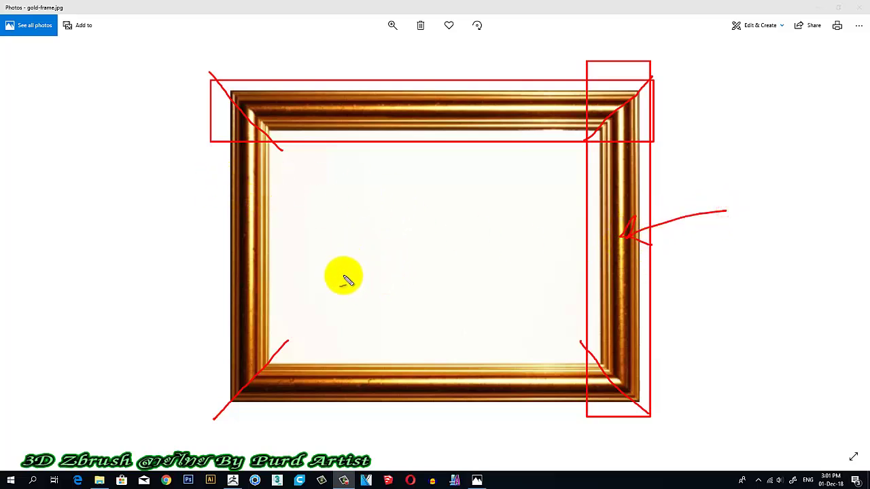
{"action": "left_click_drag", "start_coordinate": [340, 287], "coordinate": [341, 245]}
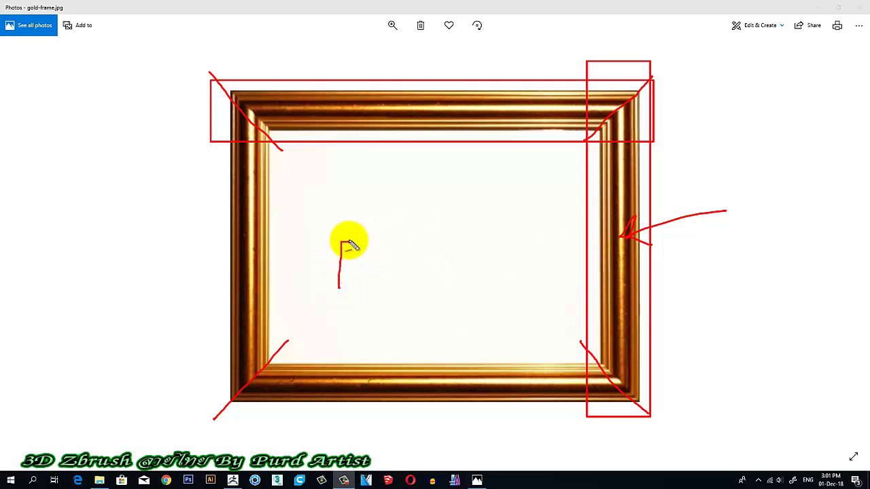
{"action": "mouse_move", "coordinate": [351, 242]}
{"action": "left_mouse_down"}
{"action": "mouse_move", "coordinate": [392, 209]}
{"action": "mouse_move", "coordinate": [482, 295]}
{"action": "mouse_move", "coordinate": [341, 298]}
{"action": "left_mouse_up"}
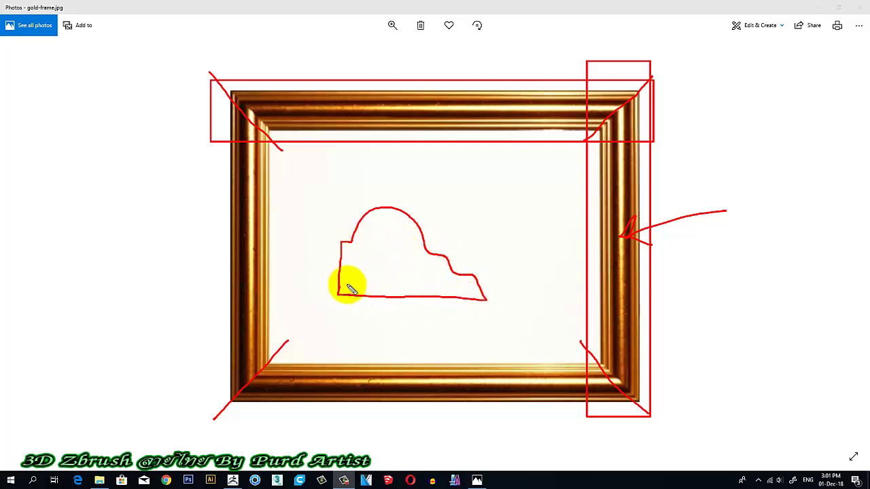
{"action": "mouse_move", "coordinate": [341, 293]}
{"action": "left_mouse_down"}
{"action": "mouse_move", "coordinate": [341, 272]}
{"action": "mouse_move", "coordinate": [369, 265]}
{"action": "mouse_move", "coordinate": [369, 243]}
{"action": "mouse_move", "coordinate": [404, 224]}
{"action": "mouse_move", "coordinate": [377, 239]}
{"action": "mouse_move", "coordinate": [363, 272]}
{"action": "mouse_move", "coordinate": [415, 279]}
{"action": "mouse_move", "coordinate": [418, 262]}
{"action": "mouse_move", "coordinate": [442, 258]}
{"action": "mouse_move", "coordinate": [429, 292]}
{"action": "mouse_move", "coordinate": [469, 287]}
{"action": "mouse_move", "coordinate": [484, 297]}
{"action": "left_mouse_up"}
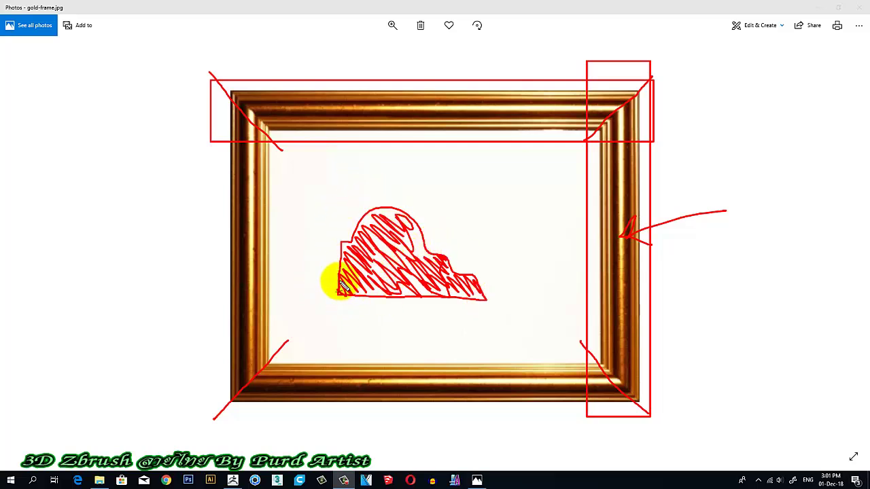
{"action": "key", "text": "Escape"}
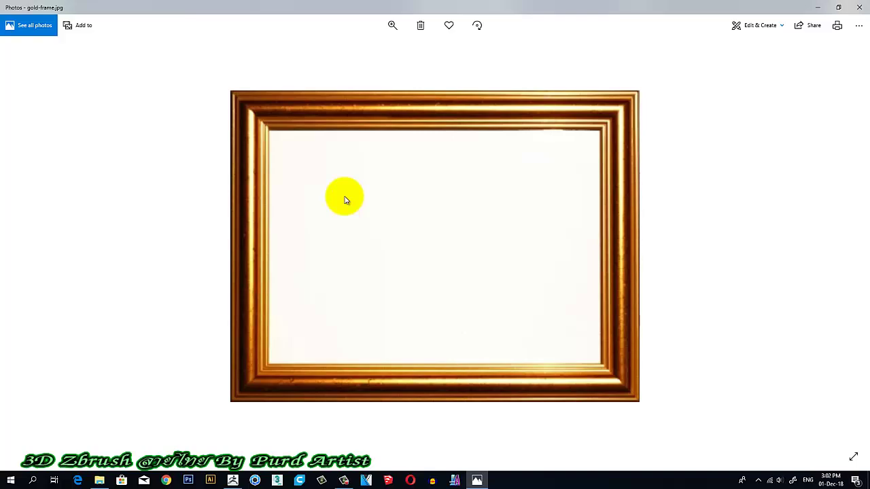
Switch to ZBrush and rotate the flattened PM3D_Cylinder3D2_1 subtool on the raised left part of the moulding profile.
{"action": "left_click", "coordinate": [233, 480]}
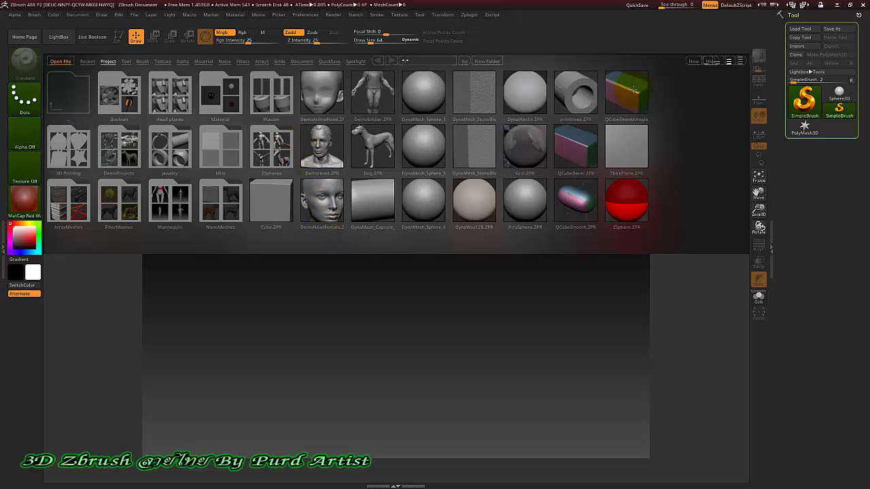
{"action": "left_click", "coordinate": [802, 101]}
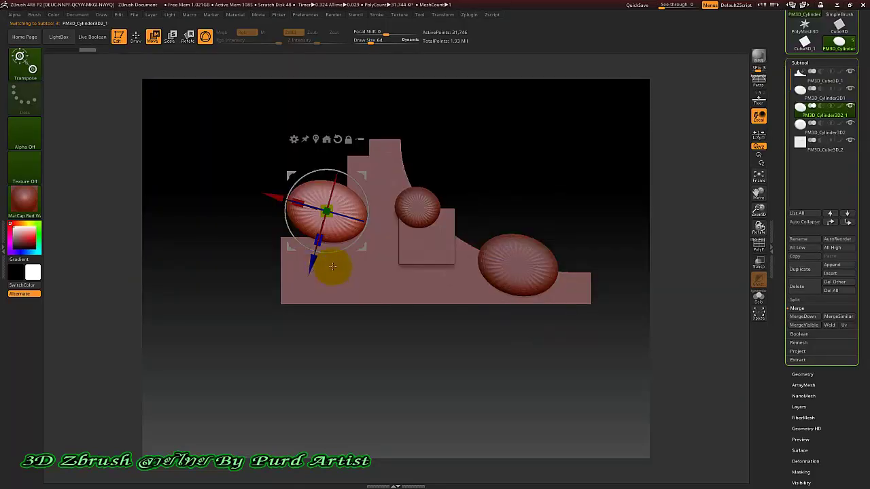
{"action": "left_click_drag", "start_coordinate": [330, 264], "coordinate": [363, 263]}
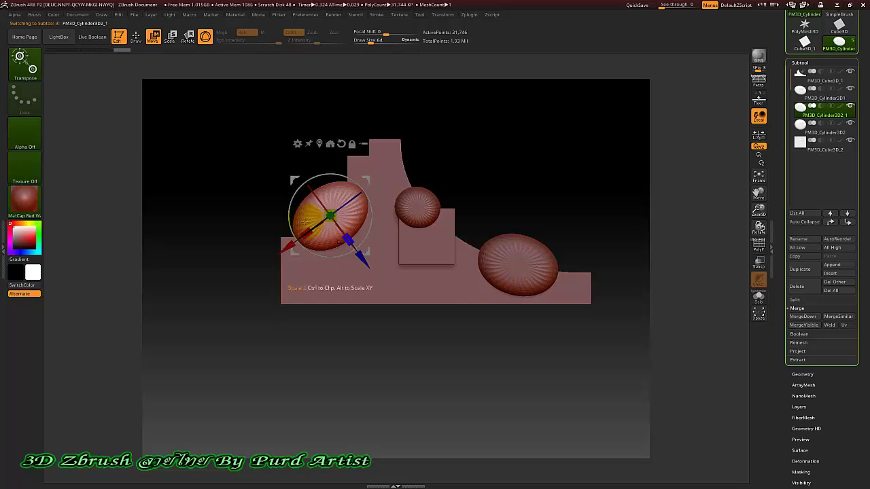
{"action": "mouse_move", "coordinate": [216, 171]}
{"action": "left_mouse_down"}
{"action": "mouse_move", "coordinate": [234, 211]}
{"action": "mouse_move", "coordinate": [256, 210]}
{"action": "mouse_move", "coordinate": [249, 197]}
{"action": "mouse_move", "coordinate": [220, 185]}
{"action": "mouse_move", "coordinate": [219, 170]}
{"action": "mouse_move", "coordinate": [219, 235]}
{"action": "mouse_move", "coordinate": [208, 179]}
{"action": "mouse_move", "coordinate": [253, 221]}
{"action": "left_mouse_up"}
{"action": "left_click", "coordinate": [136, 36]}
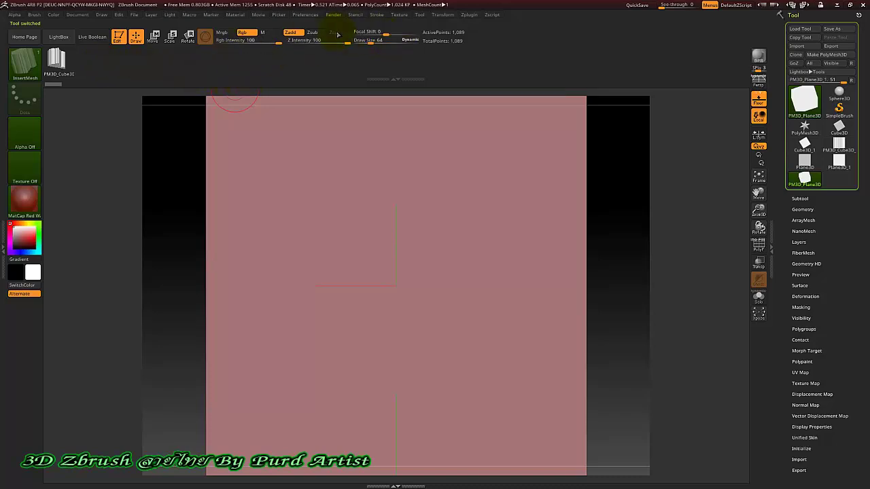
Enable Curve Mode for the InsertMesh brush and pick the PM3D_Cube3D moulding as its insert mesh.
{"action": "left_click", "coordinate": [375, 14]}
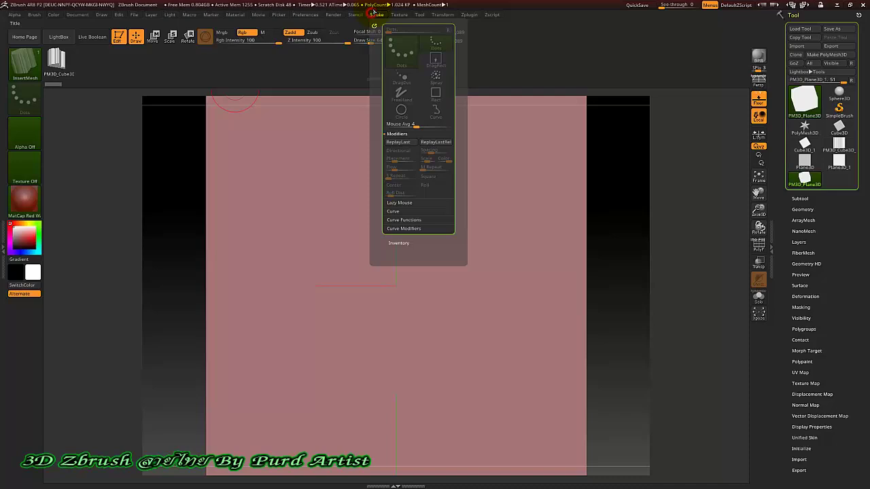
{"action": "left_click", "coordinate": [392, 211]}
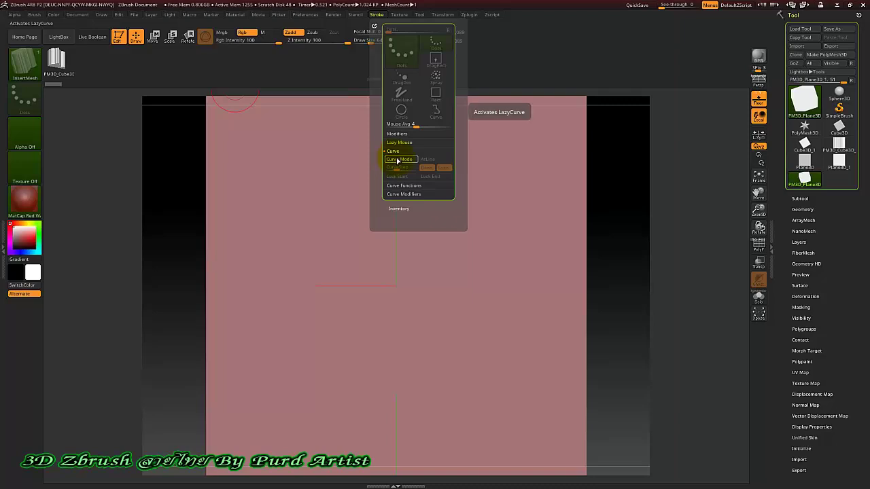
{"action": "left_click", "coordinate": [397, 160]}
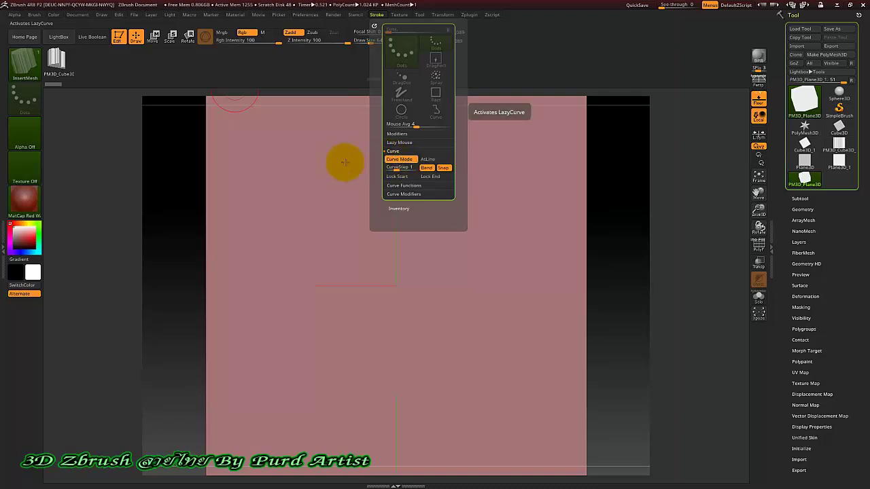
{"action": "left_click", "coordinate": [382, 213]}
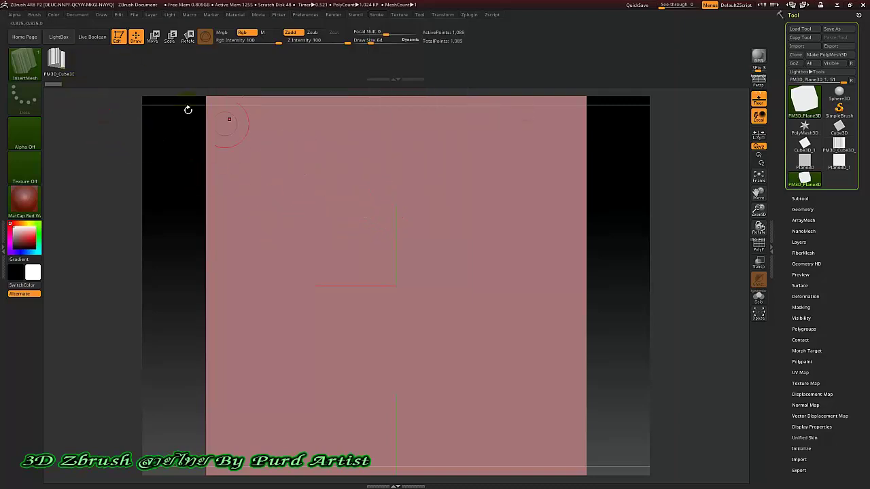
{"action": "left_click", "coordinate": [58, 60]}
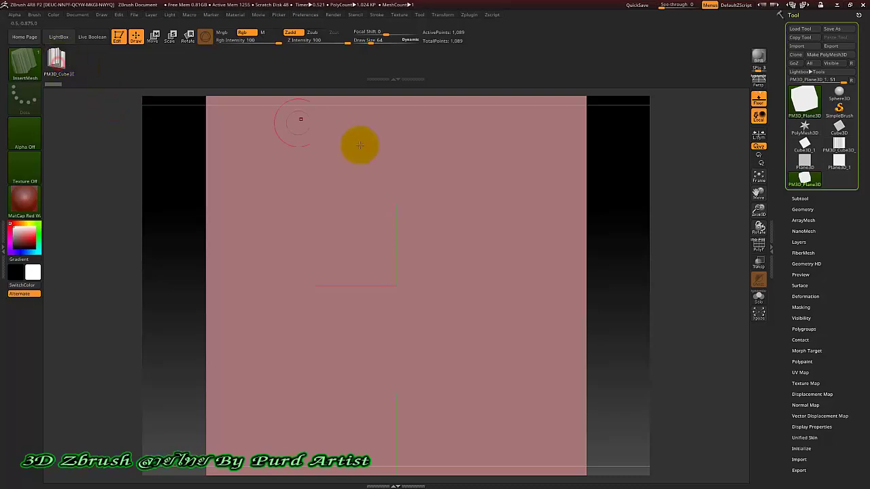
Draw a large S-shaped curve of moulding segments on the plane and inspect its joints up close.
{"action": "mouse_move", "coordinate": [355, 174]}
{"action": "left_mouse_down"}
{"action": "mouse_move", "coordinate": [440, 131]}
{"action": "mouse_move", "coordinate": [496, 279]}
{"action": "mouse_move", "coordinate": [359, 353]}
{"action": "mouse_move", "coordinate": [486, 375]}
{"action": "mouse_move", "coordinate": [488, 342]}
{"action": "left_mouse_up"}
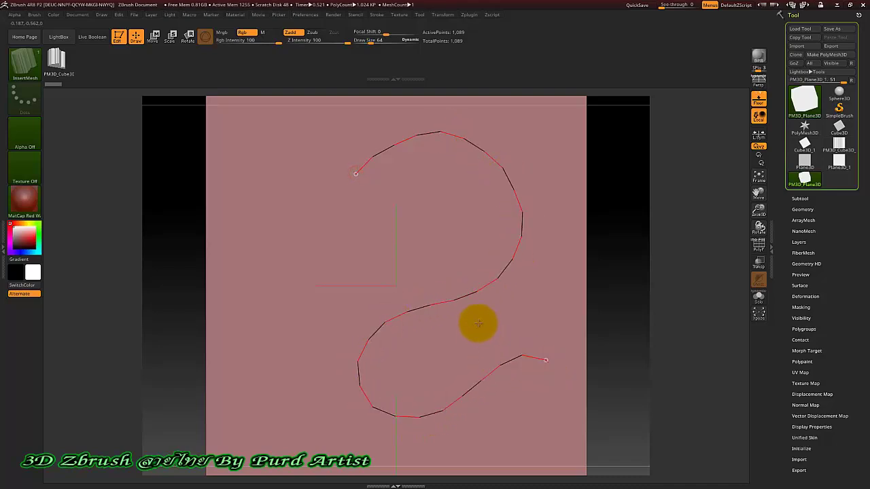
{"action": "left_click", "coordinate": [487, 182]}
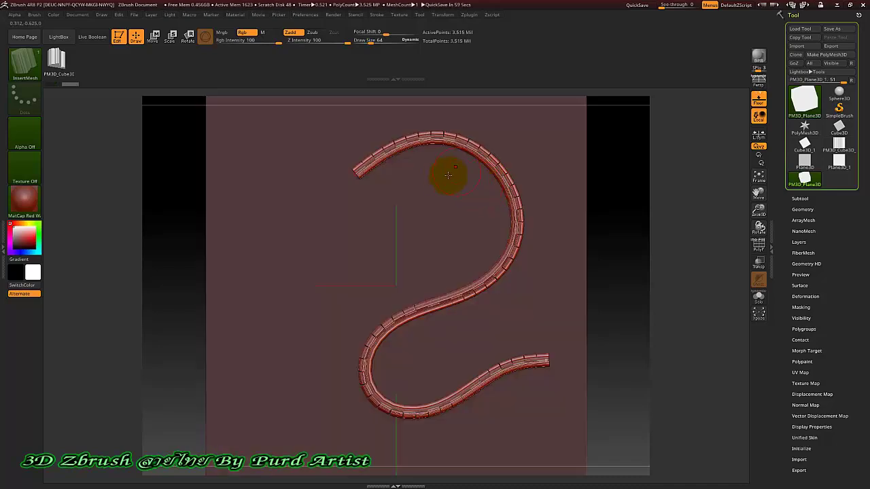
{"action": "right_click_drag", "start_coordinate": [458, 202], "coordinate": [496, 138], "text": "ctrl"}
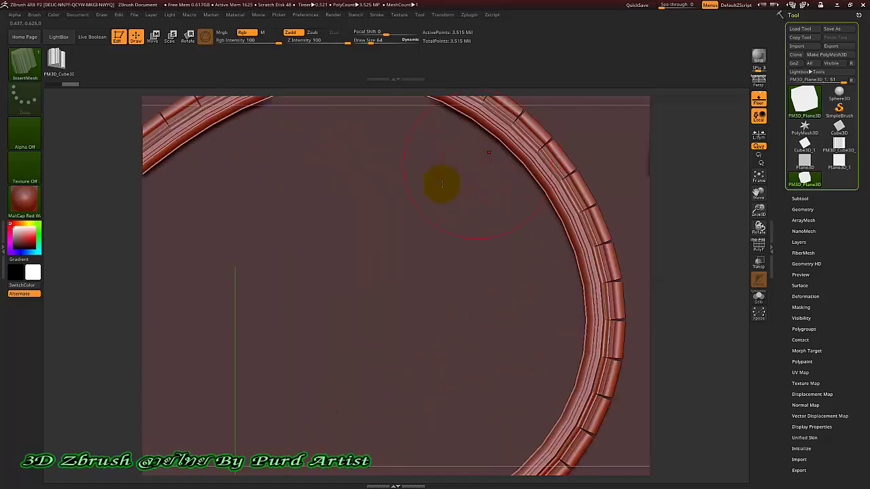
{"action": "left_click_drag", "start_coordinate": [120, 207], "coordinate": [116, 233]}
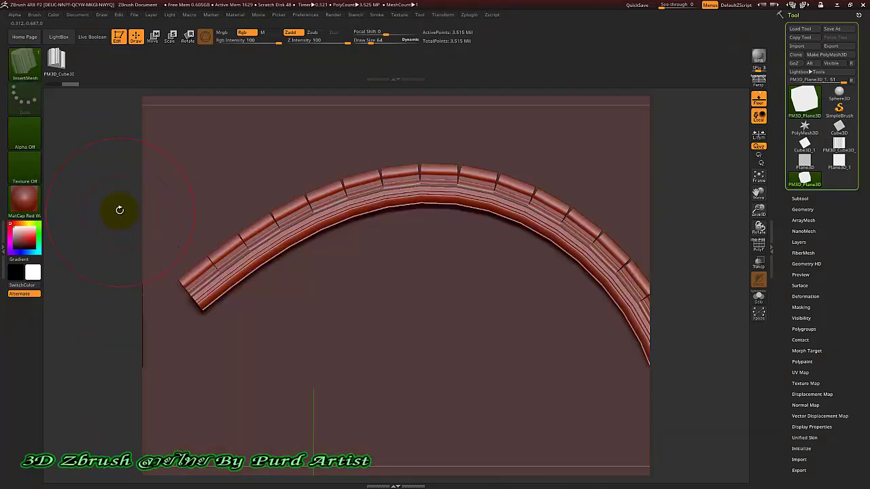
{"action": "scroll", "coordinate": [288, 180], "scroll_direction": "down", "scroll_amount": 7}
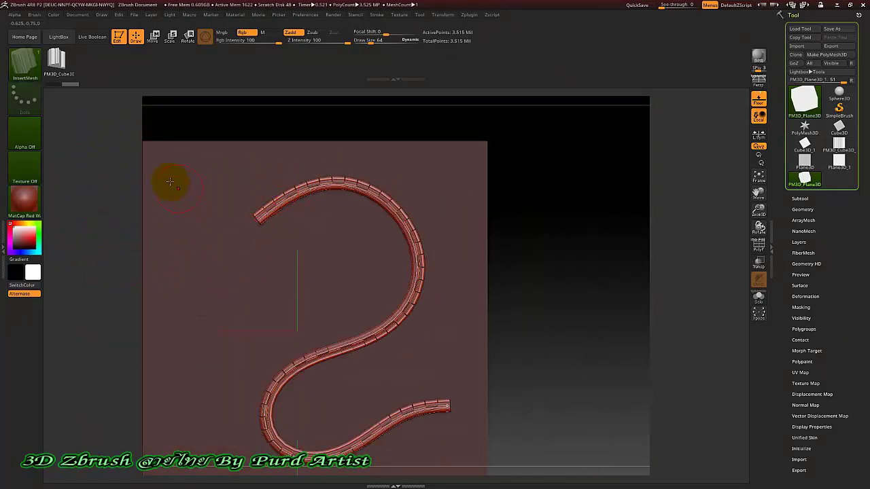
Set the brush draw size to 151 and update the S-shaped moulding curve with the wider segments.
{"action": "key", "text": "space"}
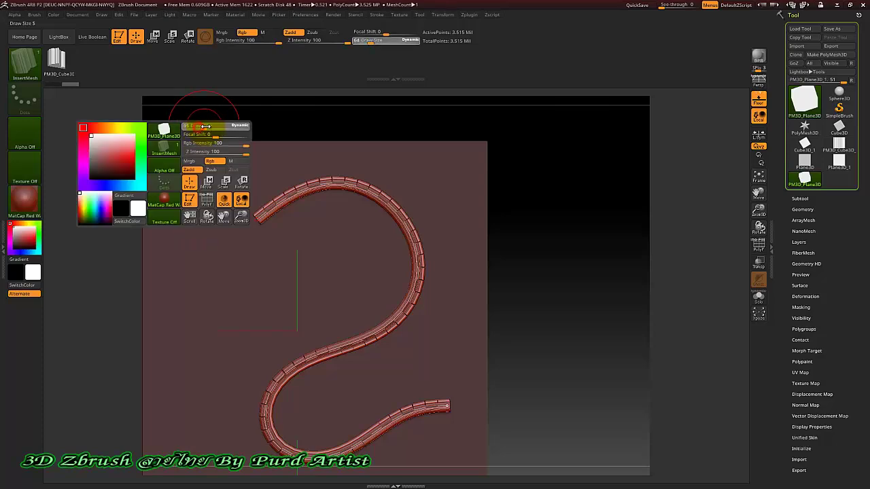
{"action": "left_click", "coordinate": [270, 210]}
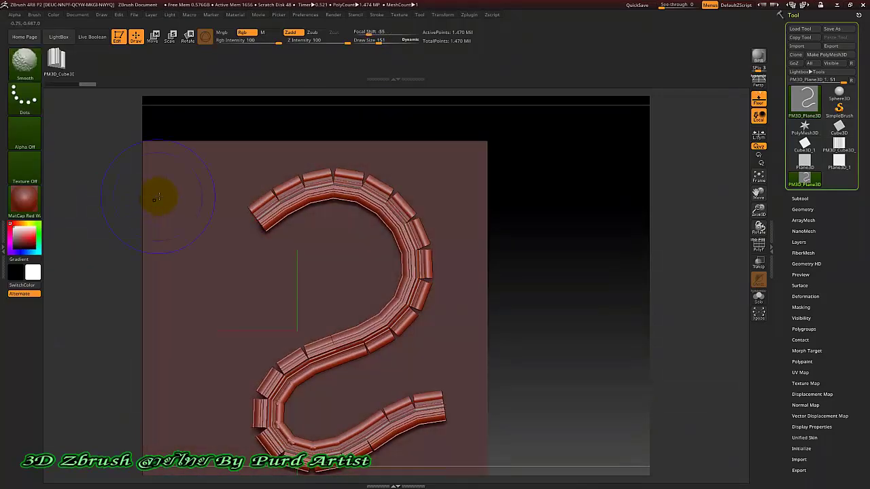
{"action": "scroll", "coordinate": [290, 191], "scroll_direction": "up", "scroll_amount": 4}
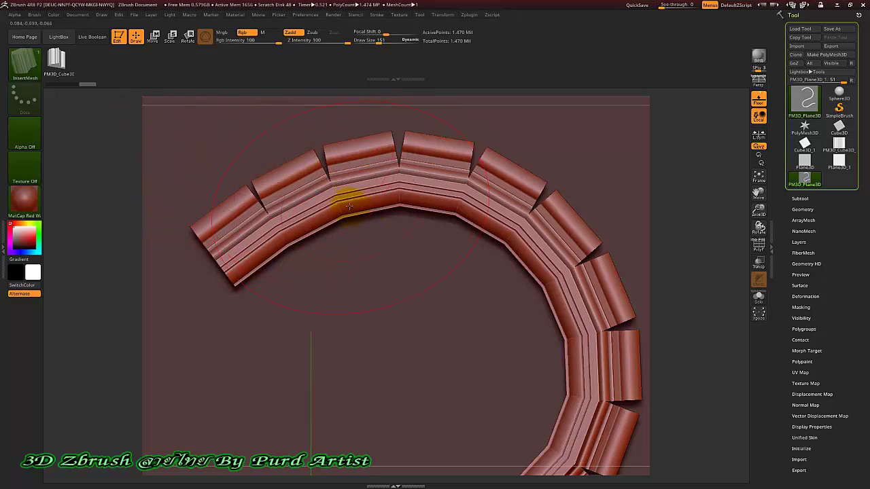
Draw a straight vertical moulding strip on the plane beside the S-shaped curve and inspect how its segments join.
{"action": "right_click_drag", "start_coordinate": [399, 224], "coordinate": [365, 286], "text": "ctrl"}
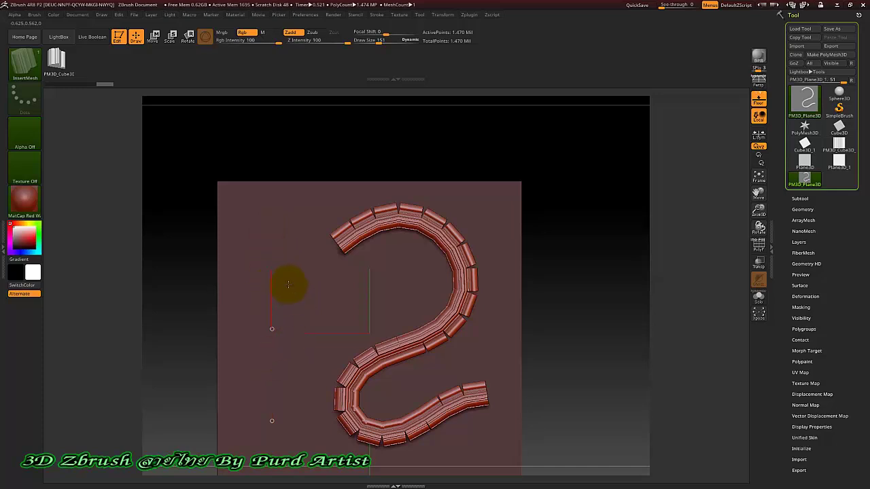
{"action": "right_click_drag", "start_coordinate": [259, 418], "coordinate": [349, 274], "text": "ctrl"}
{"action": "left_click_drag", "start_coordinate": [165, 285], "coordinate": [193, 274]}
{"action": "right_click_drag", "start_coordinate": [333, 325], "coordinate": [317, 338], "text": "ctrl"}
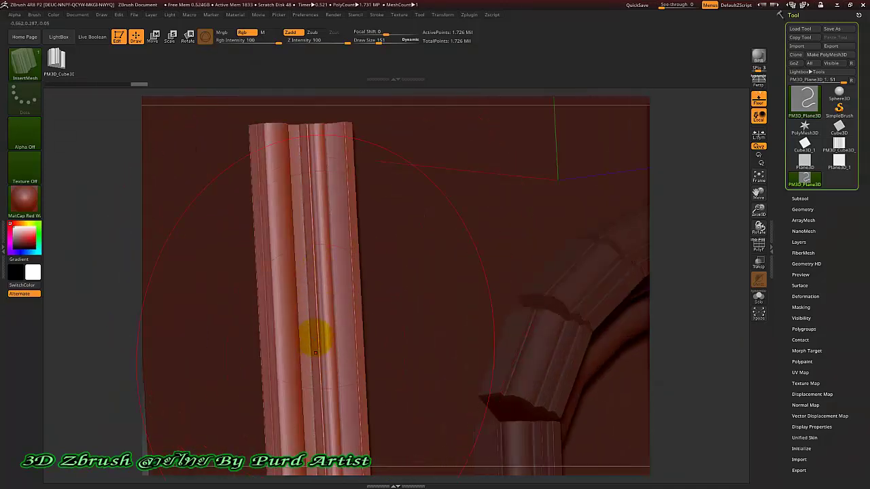
{"action": "right_click_drag", "start_coordinate": [303, 251], "coordinate": [295, 308], "text": "ctrl"}
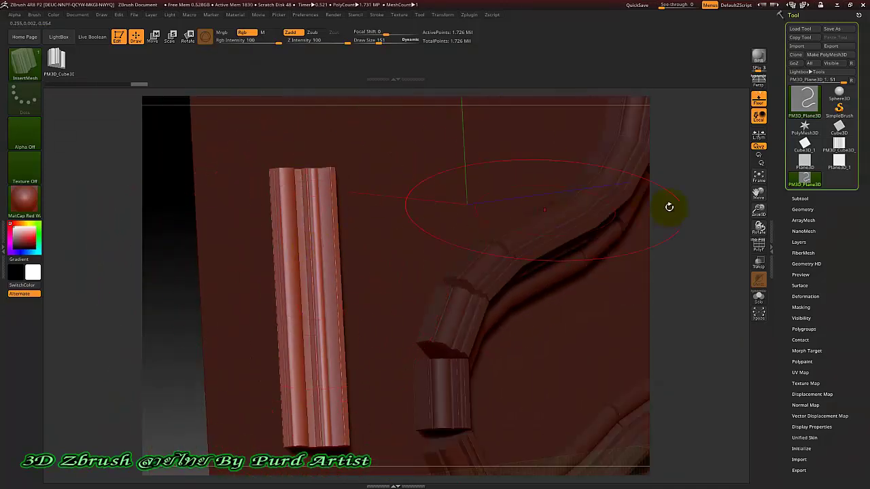
Switch to the PM3D_Cube3D moulding piece and examine its upper and lower end edges from the front.
{"action": "left_click", "coordinate": [839, 144]}
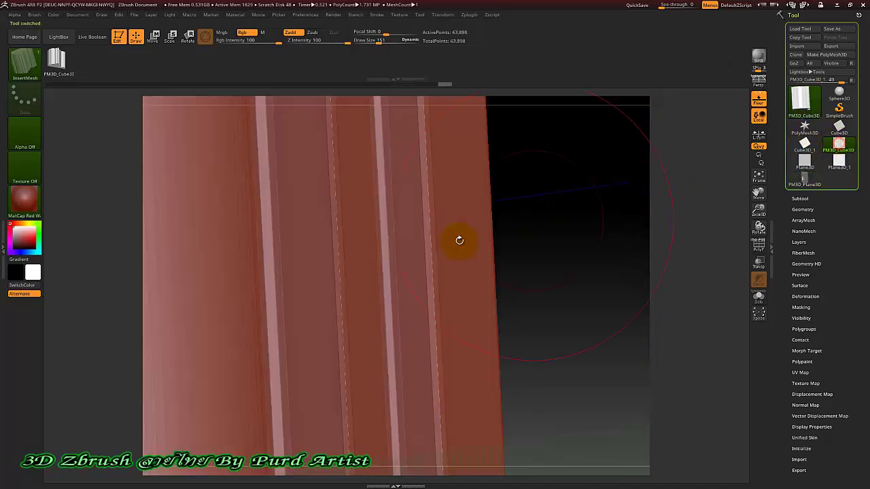
{"action": "right_click_drag", "start_coordinate": [382, 246], "coordinate": [193, 235]}
{"action": "right_click_drag", "start_coordinate": [316, 258], "coordinate": [321, 238], "text": "ctrl"}
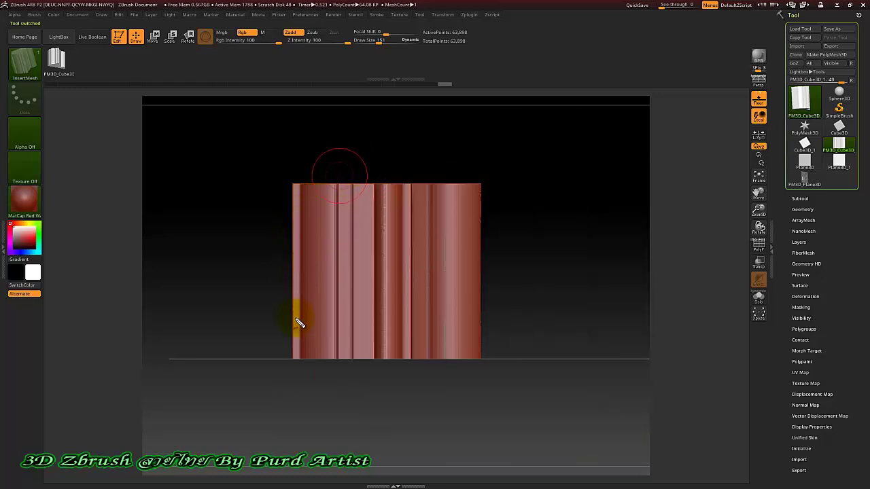
{"action": "mouse_move", "coordinate": [279, 358]}
{"action": "left_mouse_down"}
{"action": "mouse_move", "coordinate": [369, 338]}
{"action": "mouse_move", "coordinate": [493, 384]}
{"action": "left_mouse_up"}
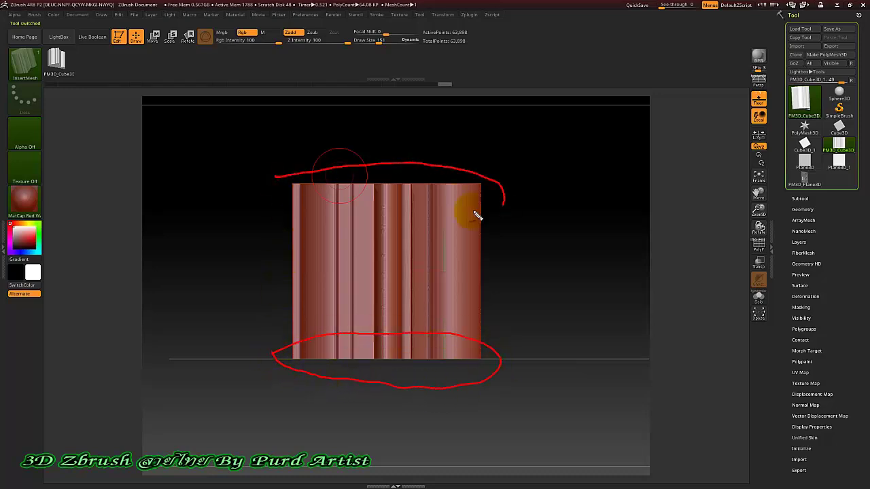
{"action": "left_click_drag", "start_coordinate": [478, 216], "coordinate": [305, 219]}
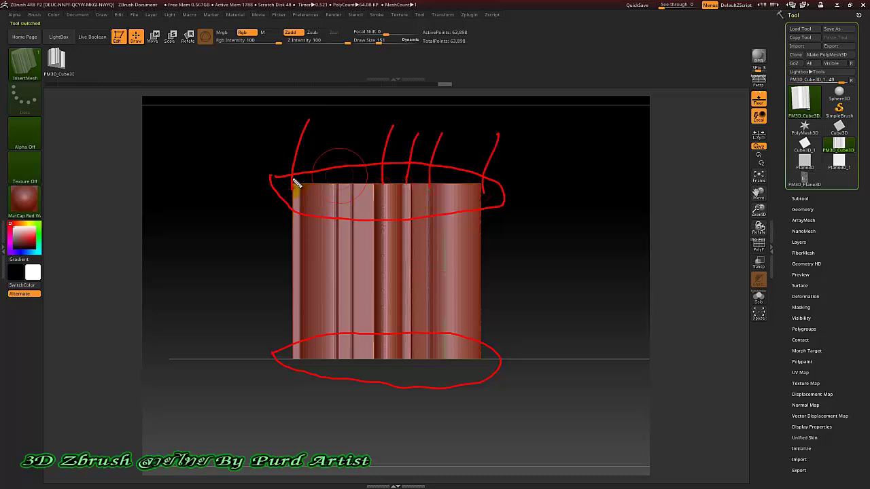
{"action": "mouse_move", "coordinate": [408, 170]}
{"action": "left_mouse_down"}
{"action": "mouse_move", "coordinate": [452, 214]}
{"action": "mouse_move", "coordinate": [280, 197]}
{"action": "left_mouse_up"}
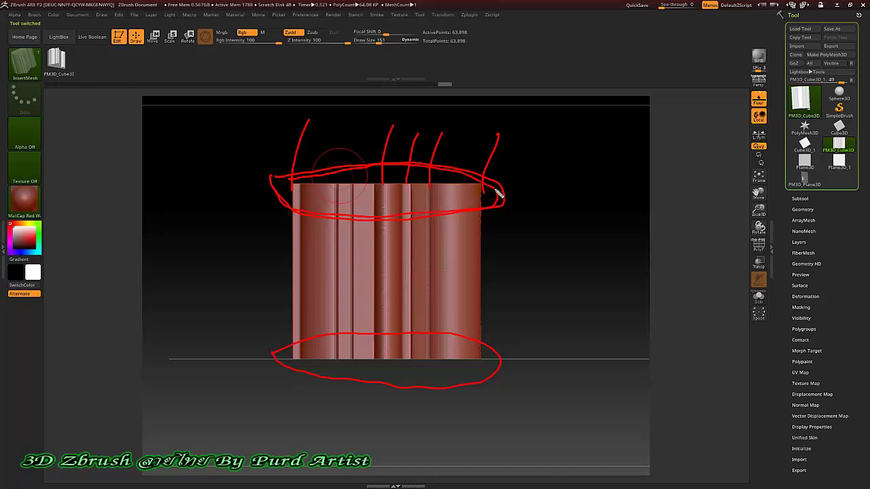
{"action": "mouse_move", "coordinate": [275, 352]}
{"action": "left_mouse_down"}
{"action": "mouse_move", "coordinate": [333, 334]}
{"action": "mouse_move", "coordinate": [500, 354]}
{"action": "left_mouse_up"}
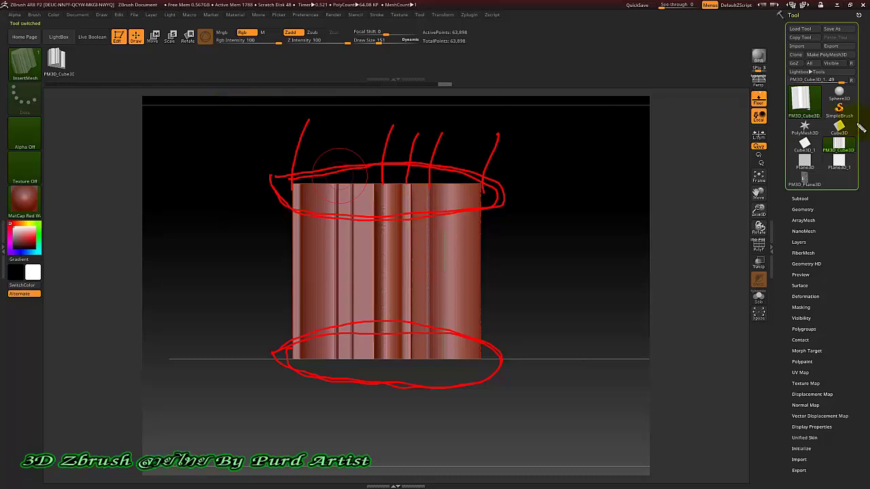
{"action": "key", "text": "Escape"}
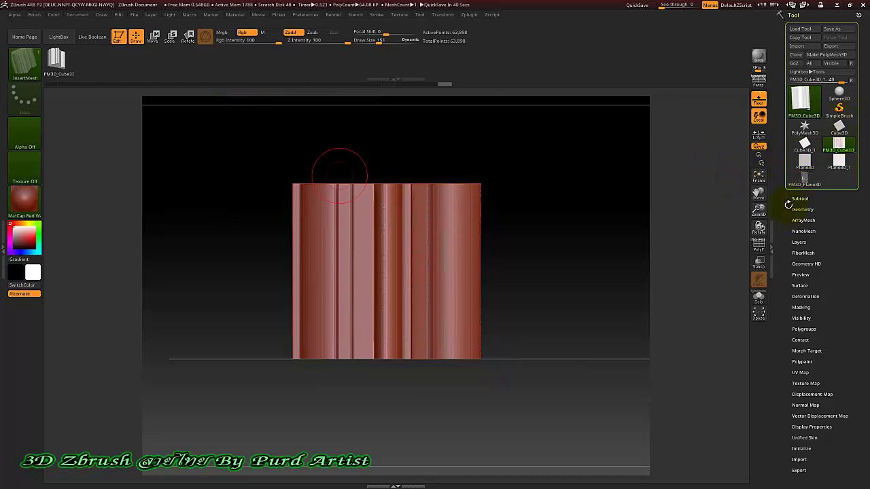
Return to the PM3D_Plane3D model and inspect the straight strip and the joints of the S-shaped moulding curve.
{"action": "left_click", "coordinate": [804, 180]}
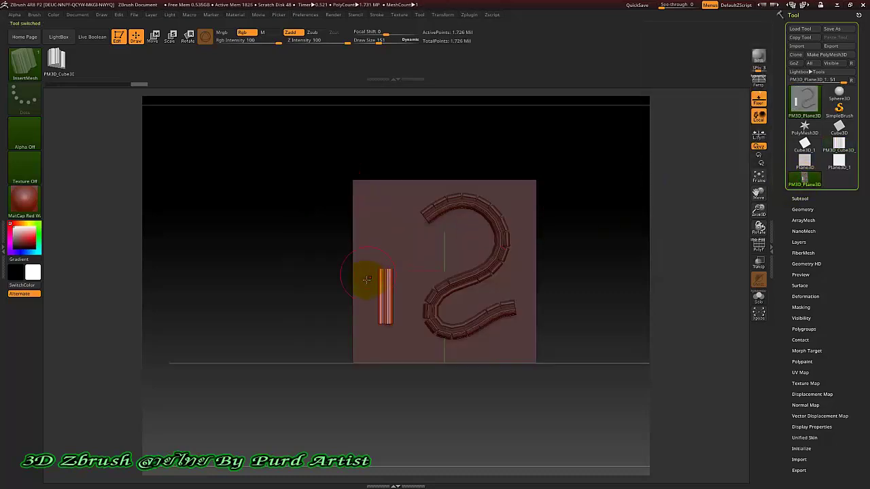
{"action": "mouse_move", "coordinate": [387, 318]}
{"action": "right_mouse_down", "text": "ctrl"}
{"action": "mouse_move", "coordinate": [383, 278]}
{"action": "mouse_move", "coordinate": [383, 321]}
{"action": "right_mouse_up", "text": "ctrl"}
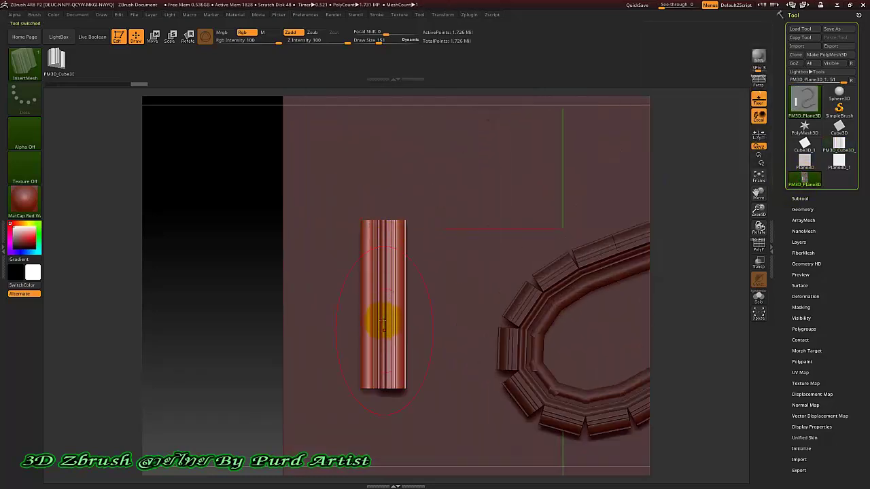
{"action": "right_click_drag", "start_coordinate": [385, 282], "coordinate": [385, 255], "text": "ctrl"}
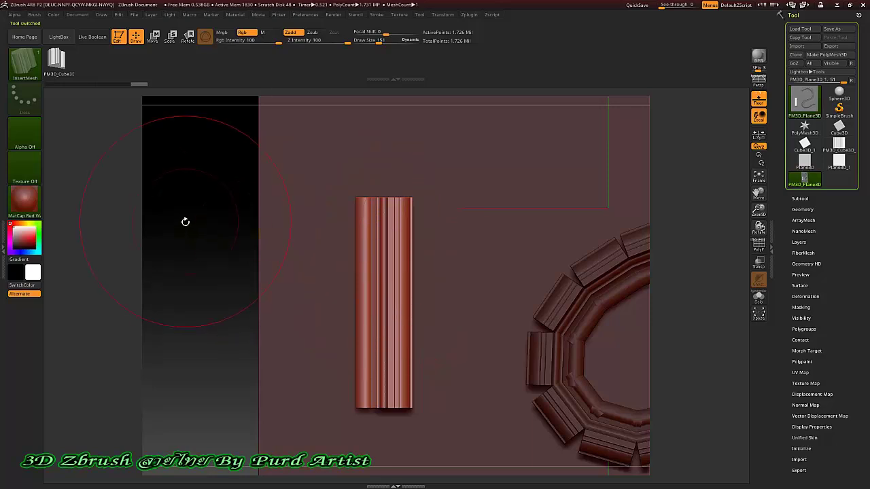
{"action": "left_click_drag", "start_coordinate": [203, 233], "coordinate": [317, 254]}
{"action": "mouse_move", "coordinate": [388, 287]}
{"action": "right_mouse_down", "text": "ctrl"}
{"action": "mouse_move", "coordinate": [396, 264]}
{"action": "mouse_move", "coordinate": [378, 283]}
{"action": "right_mouse_up", "text": "ctrl"}
{"action": "left_click_drag", "start_coordinate": [244, 278], "coordinate": [297, 271]}
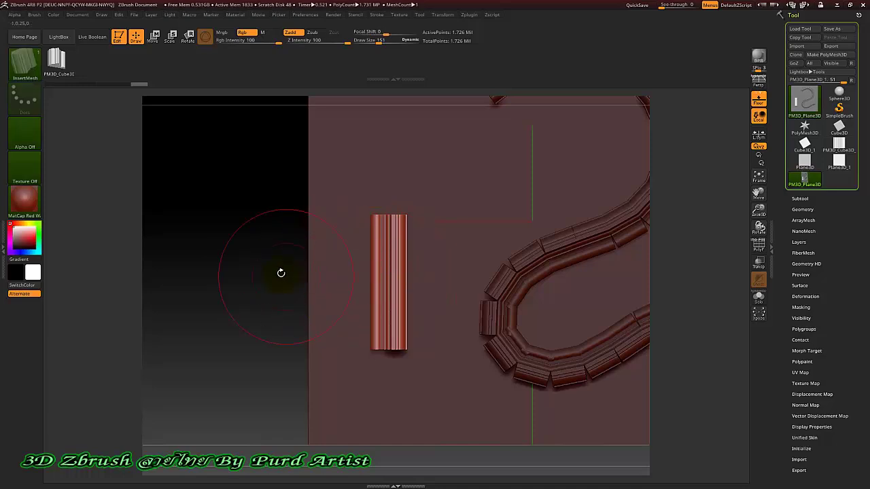
{"action": "left_click_drag", "start_coordinate": [262, 241], "coordinate": [143, 267], "text": "alt"}
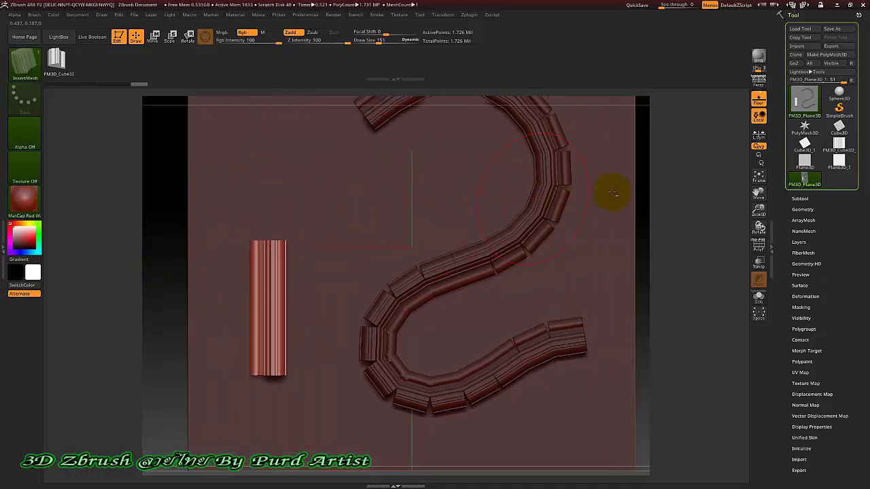
{"action": "left_click_drag", "start_coordinate": [682, 237], "coordinate": [680, 290], "text": "alt"}
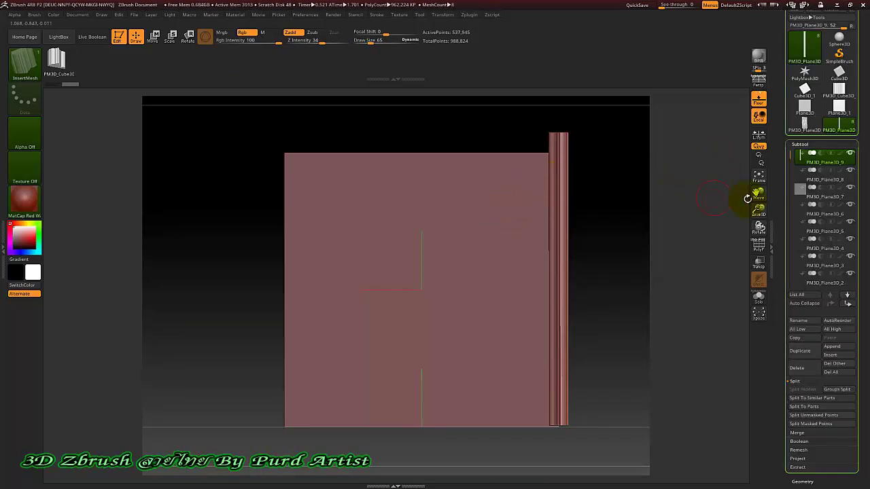
Check the plane's moulding subtools by selecting PM3D_Plane3D_8 and PM3D_Plane3D_5.
{"action": "left_click_drag", "start_coordinate": [790, 195], "coordinate": [791, 204]}
{"action": "scroll", "coordinate": [788, 179], "scroll_direction": "up", "scroll_amount": 3}
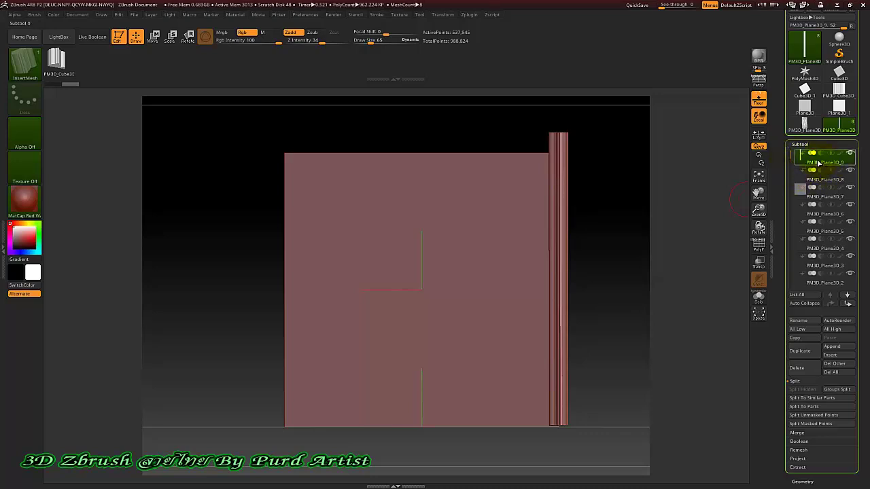
{"action": "left_click", "coordinate": [814, 179]}
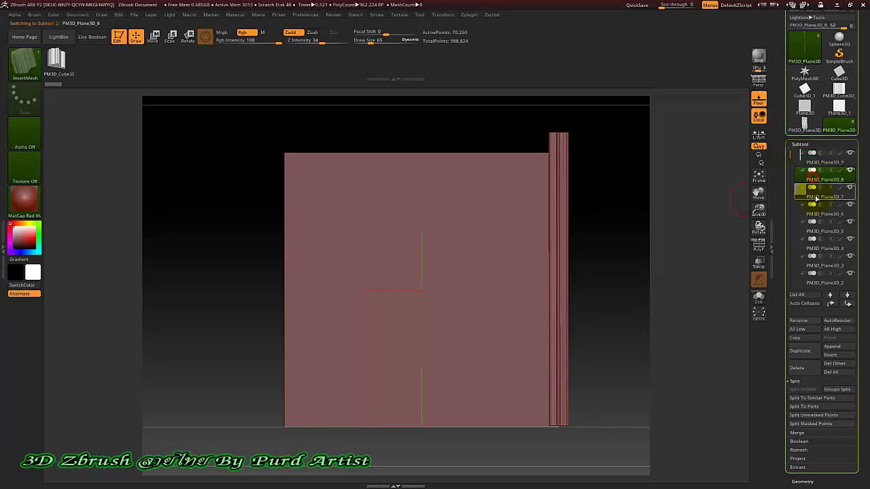
{"action": "left_click", "coordinate": [817, 222]}
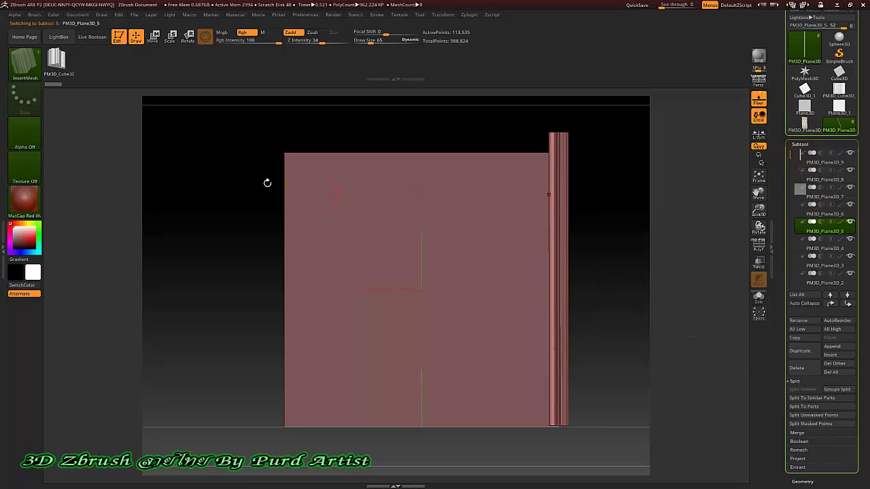
Bring back the PM3D_Cube3D moulding piece and turn on its PolyFrame display to show the polygroups.
{"action": "left_click", "coordinate": [839, 91]}
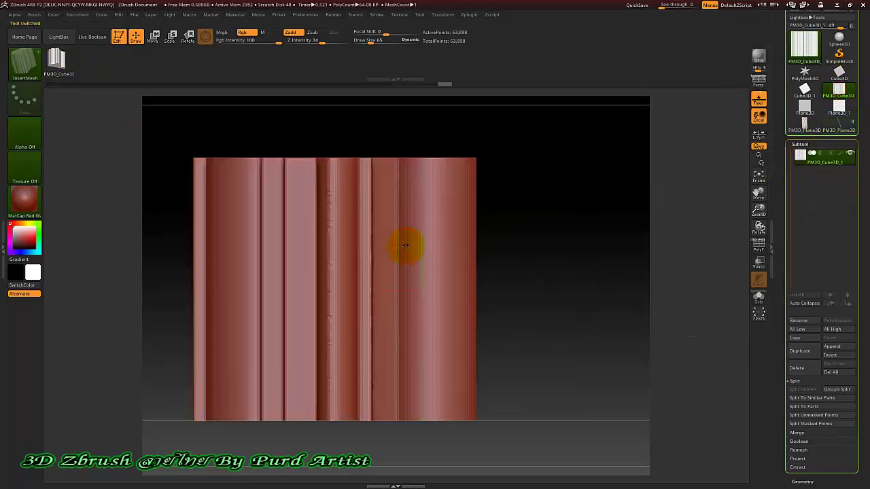
{"action": "key", "text": "shift+f"}
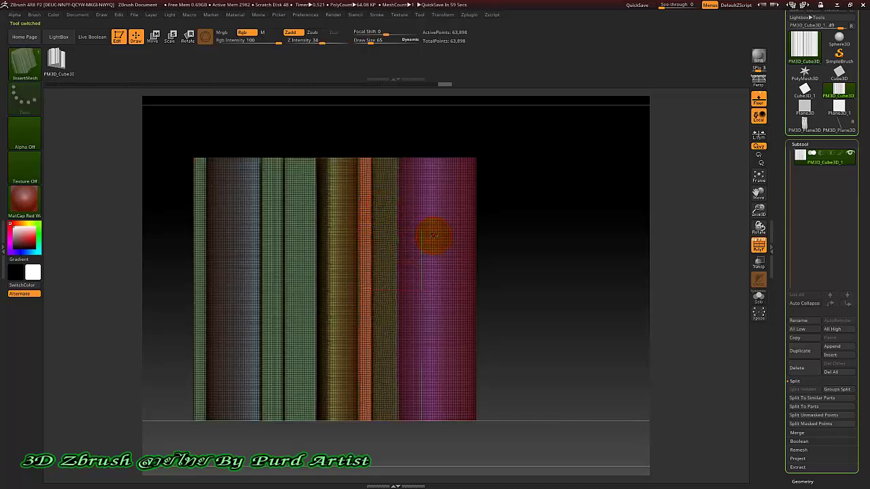
{"action": "mouse_move", "coordinate": [206, 161]}
{"action": "left_mouse_down"}
{"action": "mouse_move", "coordinate": [234, 241]}
{"action": "mouse_move", "coordinate": [202, 177]}
{"action": "left_mouse_up"}
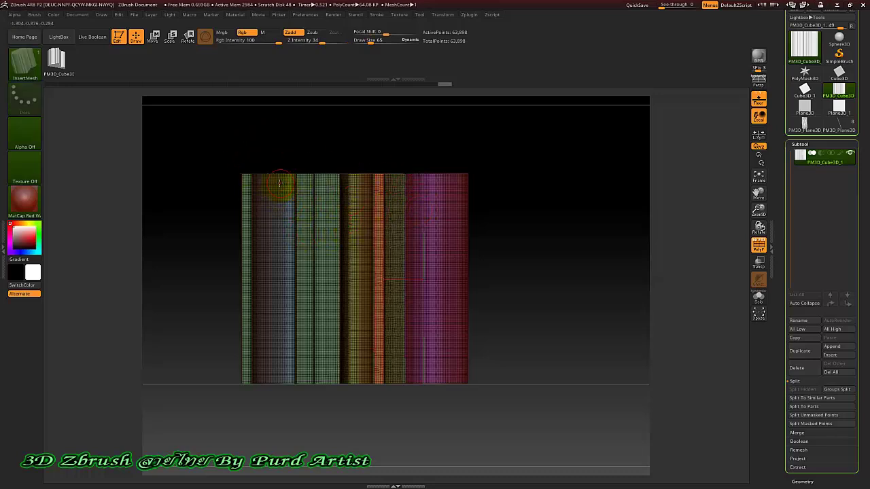
Mask the whole moulding piece and regroup it into a single polygroup, leaving it unmasked.
{"action": "key", "text": "ctrl"}
{"action": "left_click_drag", "start_coordinate": [180, 129], "coordinate": [521, 406], "text": "ctrl"}
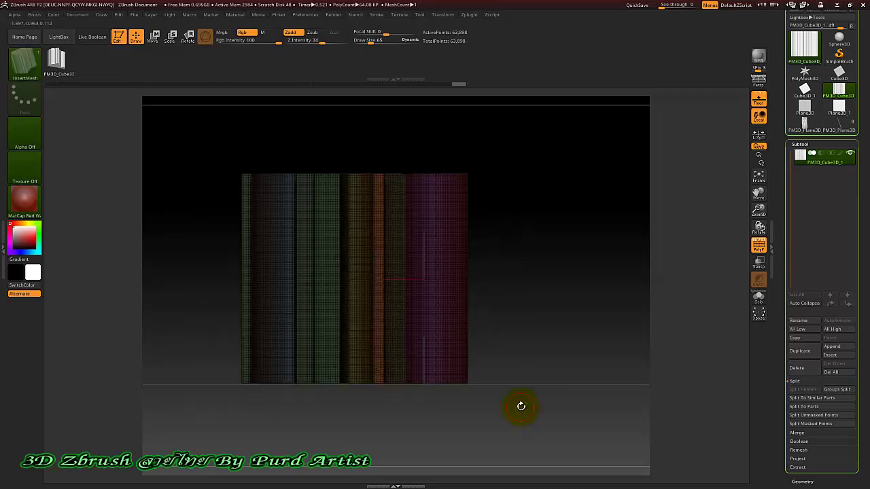
{"action": "left_click", "coordinate": [521, 408], "text": "ctrl"}
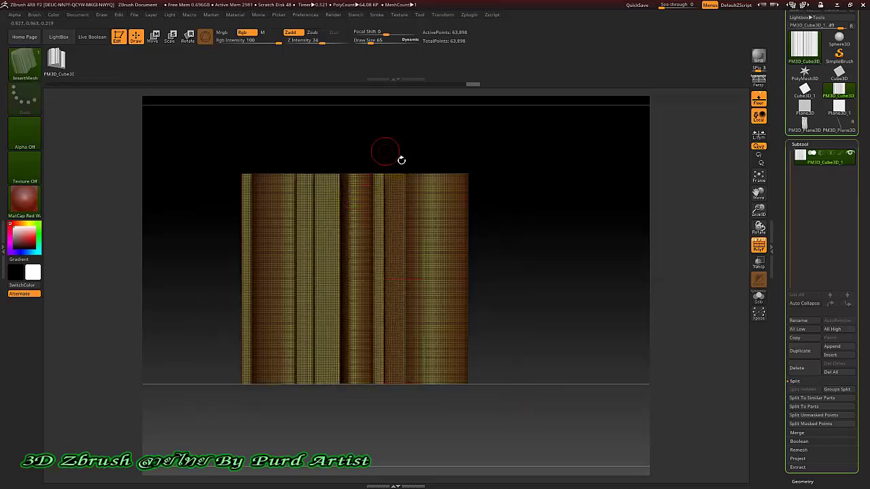
{"action": "mouse_move", "coordinate": [505, 218]}
{"action": "left_mouse_down"}
{"action": "mouse_move", "coordinate": [509, 266]}
{"action": "mouse_move", "coordinate": [501, 221]}
{"action": "left_mouse_up"}
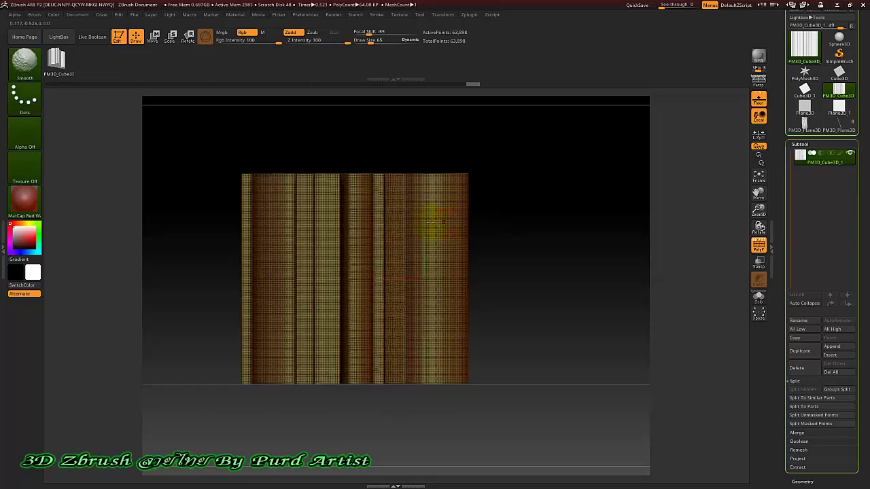
Create an InsertMesh from the regrouped moulding piece and append it to the current InsertMesh brush.
{"action": "left_click", "coordinate": [34, 15]}
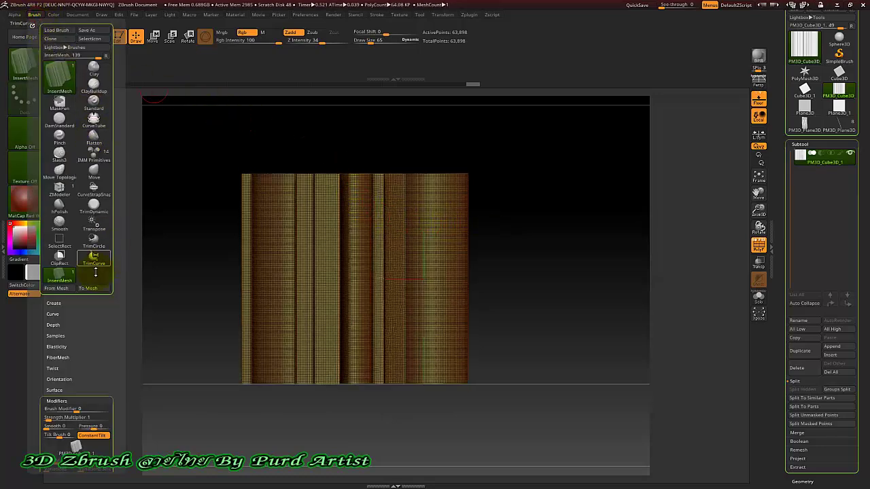
{"action": "left_click", "coordinate": [57, 302]}
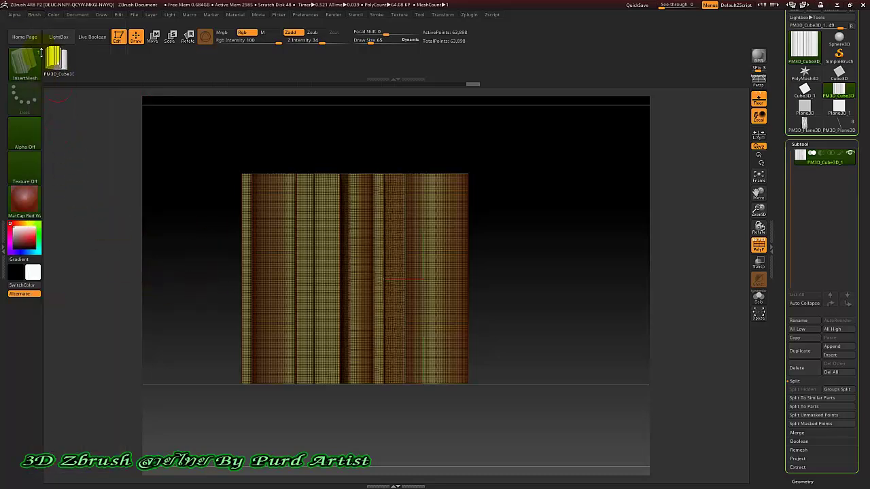
{"action": "left_click", "coordinate": [34, 15]}
{"action": "scroll", "coordinate": [108, 163], "scroll_direction": "down", "scroll_amount": 4}
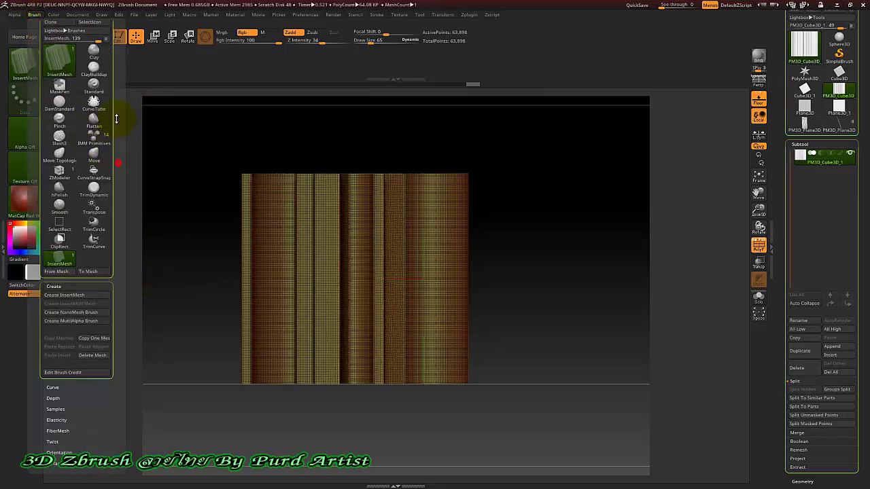
{"action": "left_click", "coordinate": [79, 182]}
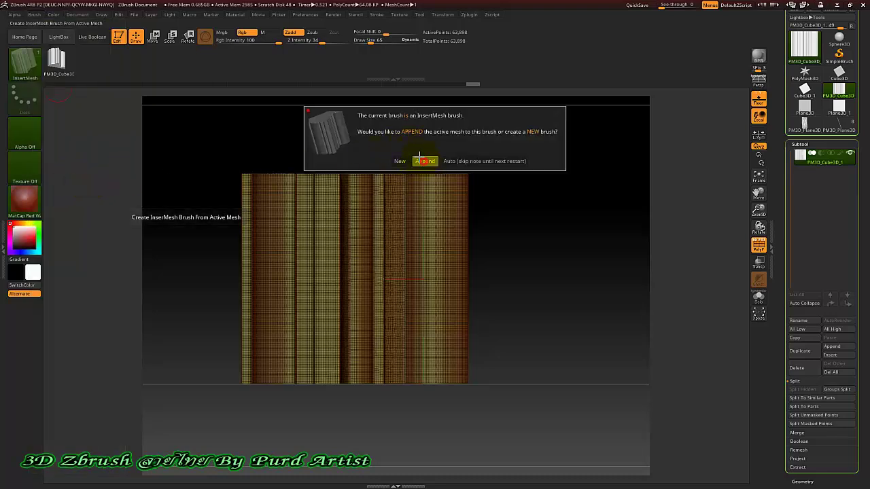
{"action": "left_click", "coordinate": [425, 161]}
{"action": "left_click", "coordinate": [109, 202]}
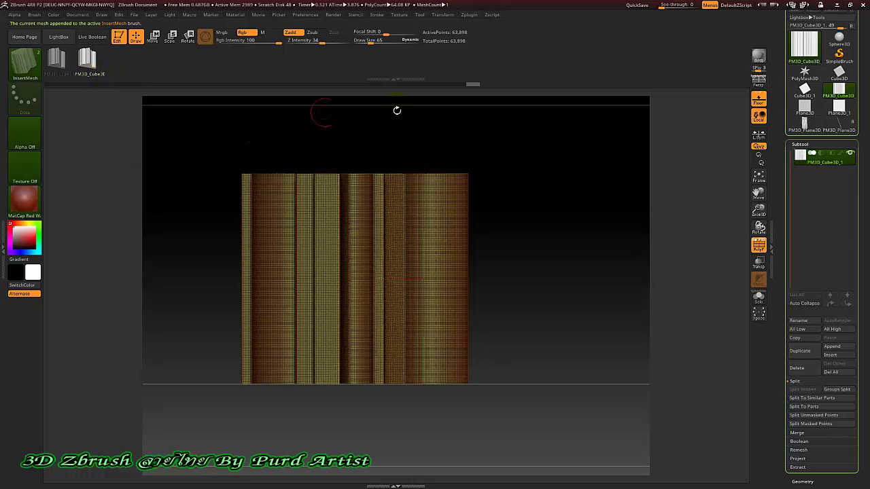
Switch to the plain cube mesh and draw a straight horizontal moulding strip along its upper edge.
{"action": "left_click", "coordinate": [805, 110]}
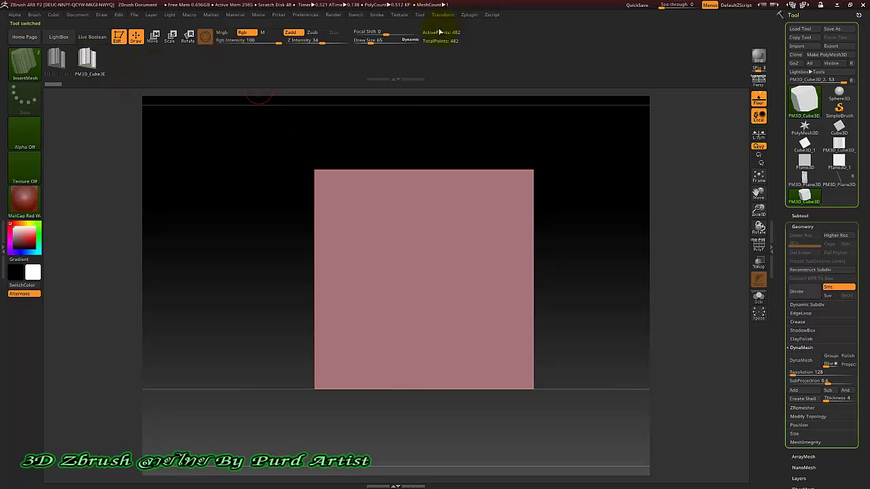
{"action": "left_click", "coordinate": [375, 15]}
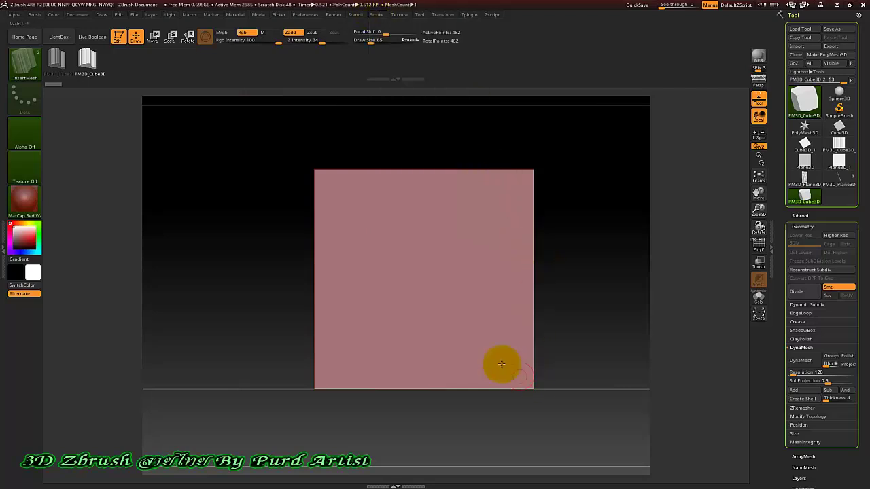
{"action": "left_click_drag", "start_coordinate": [314, 173], "coordinate": [565, 170]}
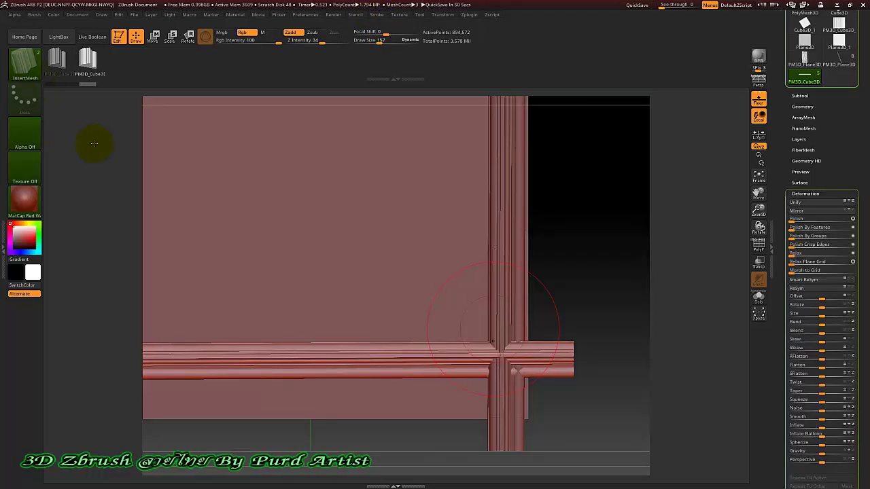
Choose the TrimCurve brush and trim the bottom moulding strip's right end diagonally through the frame's lower-right corner.
{"action": "left_click_drag", "start_coordinate": [94, 144], "coordinate": [83, 130]}
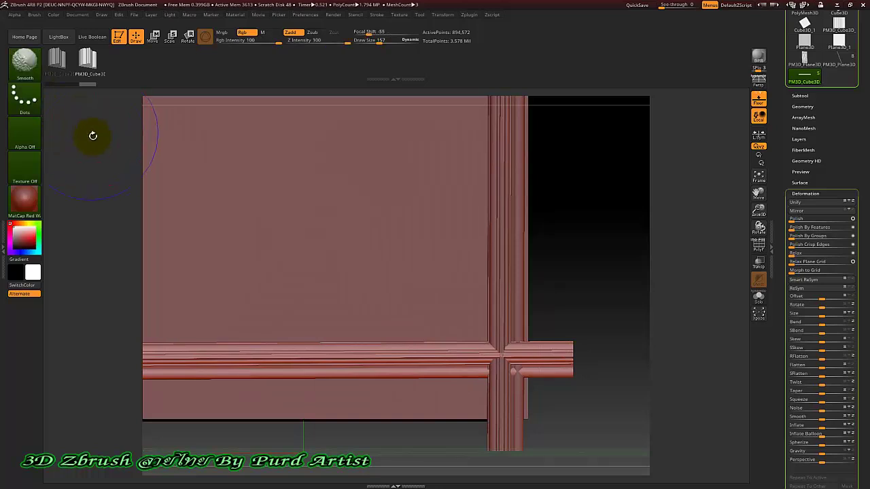
{"action": "left_click", "coordinate": [93, 138], "text": "shift"}
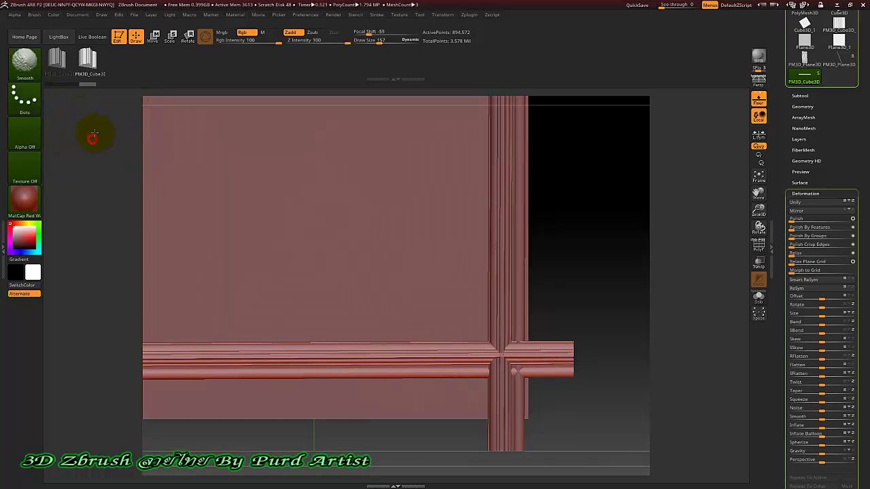
{"action": "left_click", "coordinate": [27, 65]}
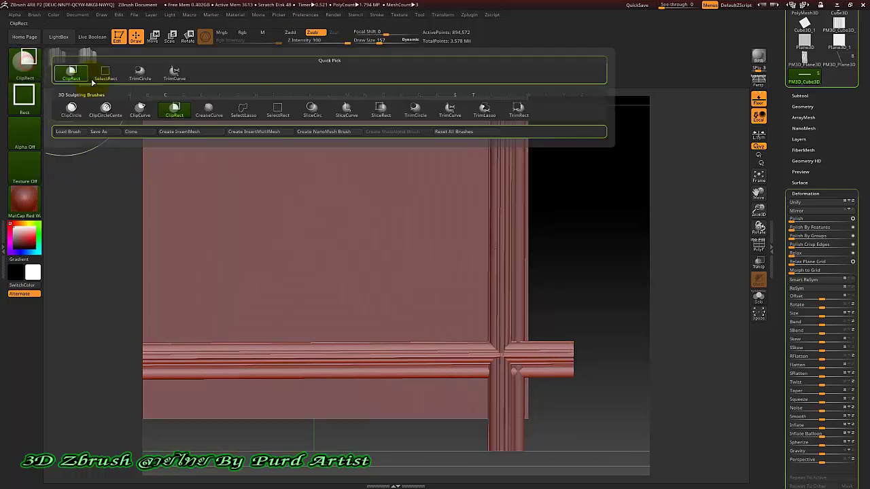
{"action": "left_click", "coordinate": [451, 113]}
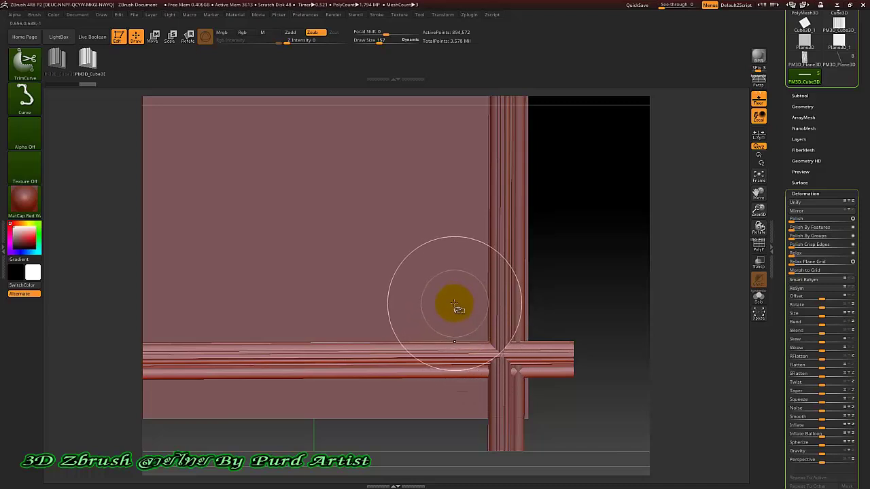
{"action": "mouse_move", "coordinate": [447, 297]}
{"action": "left_mouse_down", "text": "ctrl+shift"}
{"action": "mouse_move", "coordinate": [501, 339]}
{"action": "mouse_move", "coordinate": [547, 397]}
{"action": "mouse_move", "coordinate": [580, 414]}
{"action": "mouse_move", "coordinate": [585, 433]}
{"action": "left_mouse_up", "text": "ctrl+shift"}
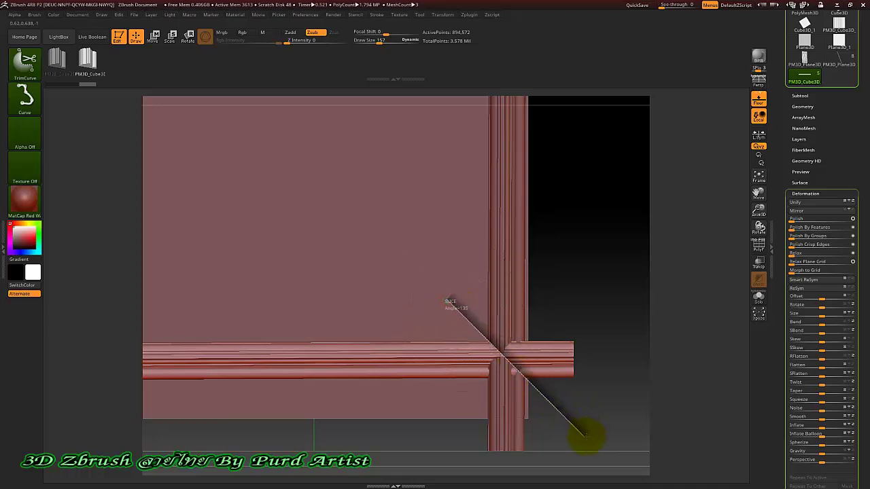
{"action": "left_click_drag", "start_coordinate": [559, 350], "coordinate": [564, 334], "text": "ctrl+shift"}
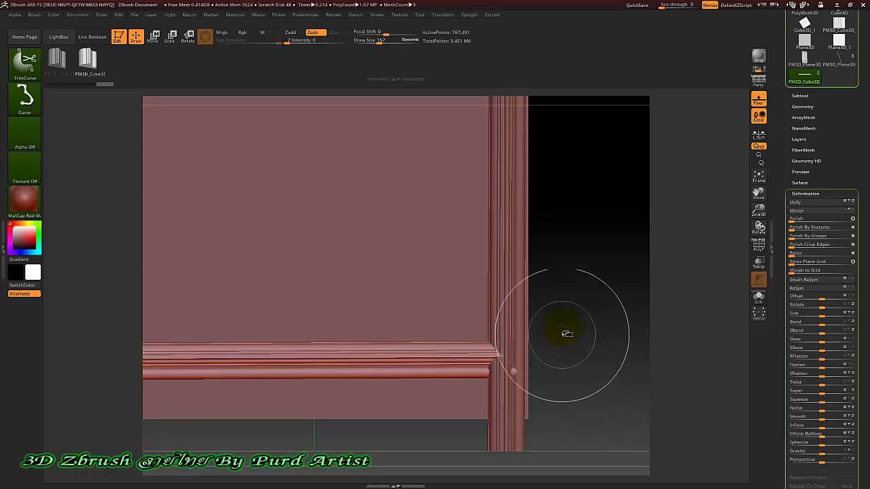
Trim the bottom moulding strip's left end diagonally through the frame's lower-left corner.
{"action": "key", "text": "f"}
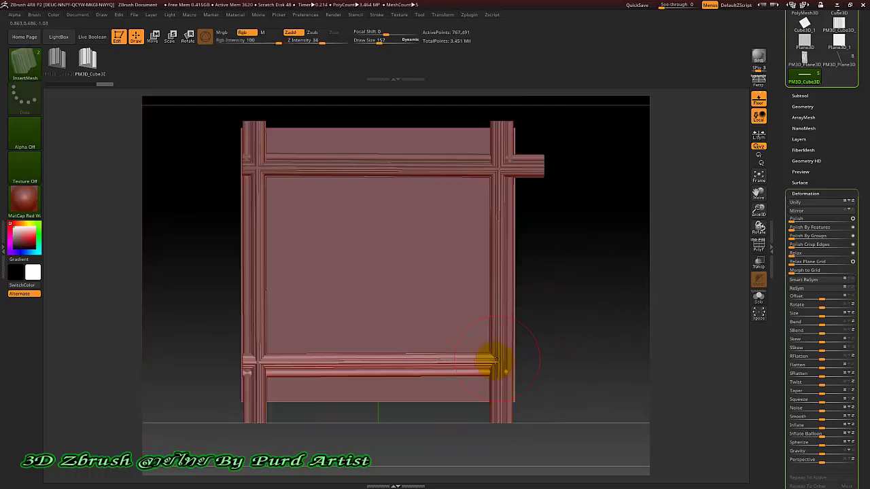
{"action": "right_click_drag", "start_coordinate": [252, 399], "coordinate": [240, 383], "text": "ctrl"}
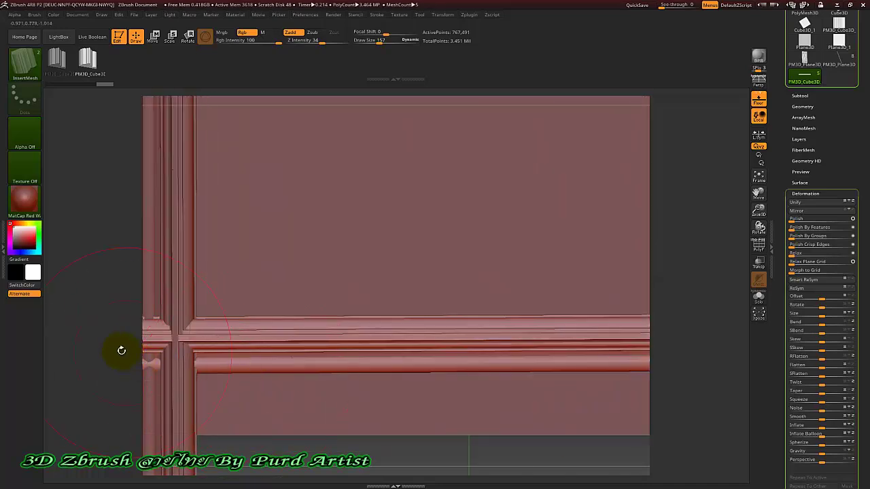
{"action": "left_click_drag", "start_coordinate": [116, 353], "coordinate": [223, 295], "text": "alt"}
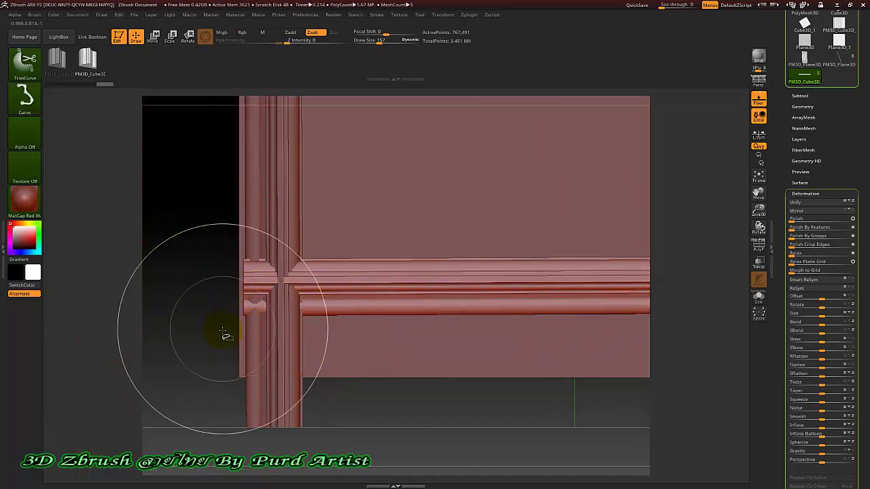
{"action": "mouse_move", "coordinate": [216, 352]}
{"action": "left_mouse_down", "text": "ctrl+shift"}
{"action": "mouse_move", "coordinate": [351, 227]}
{"action": "mouse_move", "coordinate": [329, 237]}
{"action": "left_mouse_up", "text": "ctrl+shift"}
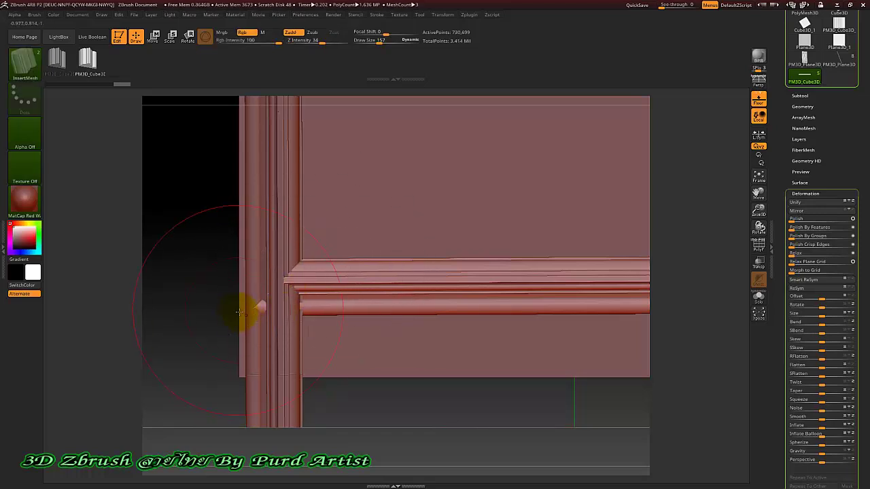
Make the left vertical moulding, PM3D_Cube3D_4, the active subtool with TrimCurve ready.
{"action": "left_click", "coordinate": [798, 96]}
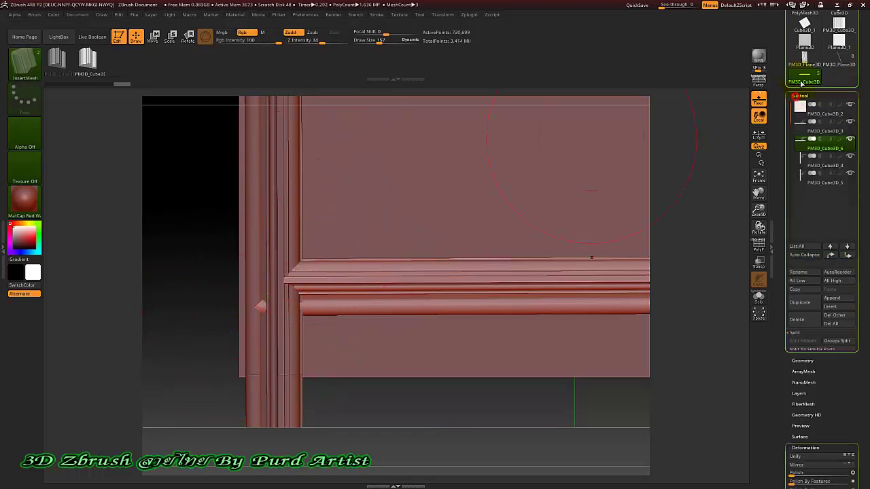
{"action": "left_click", "coordinate": [815, 166]}
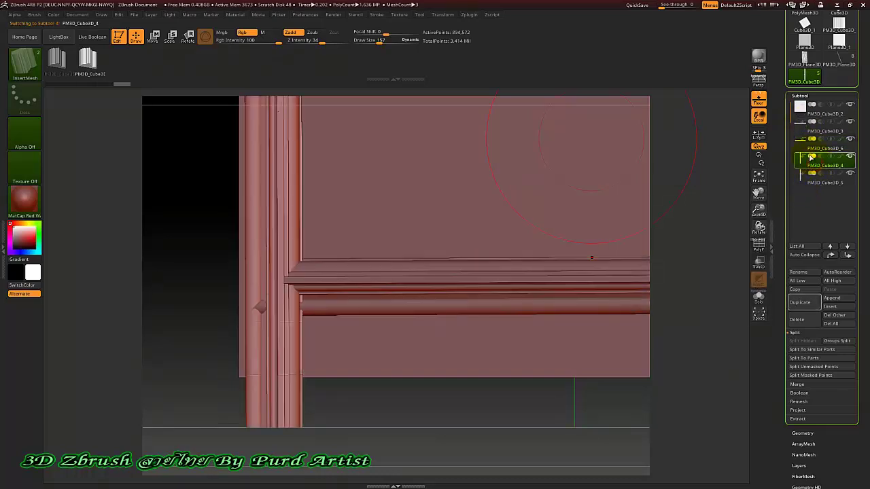
{"action": "key", "text": "ctrl+shift"}
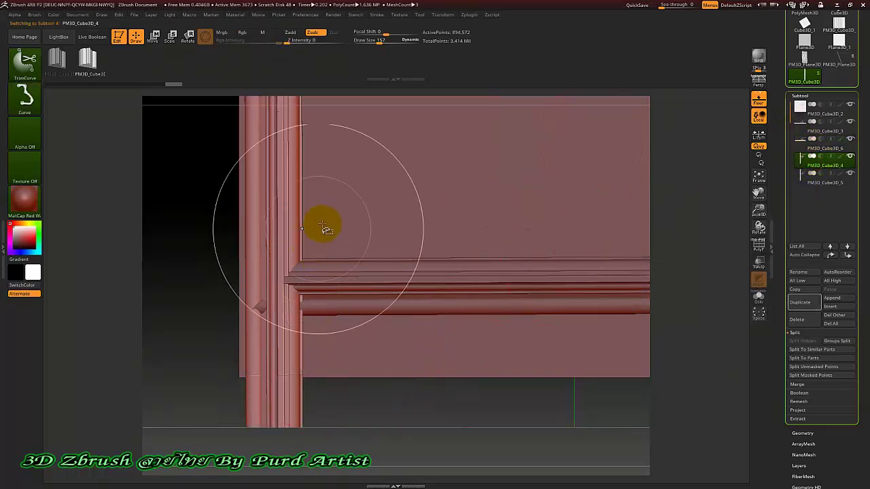
Try to trim the left vertical moulding's lower end diagonally against the bottom strip.
{"action": "mouse_move", "coordinate": [335, 201]}
{"action": "left_mouse_down", "text": "ctrl+shift"}
{"action": "mouse_move", "coordinate": [285, 289]}
{"action": "mouse_move", "coordinate": [238, 339]}
{"action": "mouse_move", "coordinate": [203, 334]}
{"action": "mouse_move", "coordinate": [192, 369]}
{"action": "left_mouse_up", "text": "ctrl+shift"}
{"action": "left_click_drag", "start_coordinate": [191, 334], "coordinate": [193, 336], "text": "ctrl+shift"}
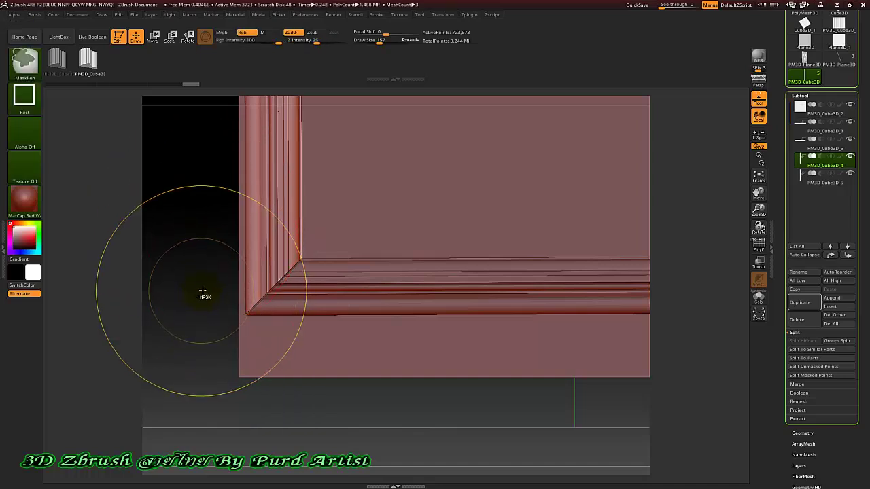
{"action": "key", "text": "ctrl+z"}
Trim the left vertical moulding's lower end with a 225° line along the bottom strip's mitre, and inspect the joint.
{"action": "left_click_drag", "start_coordinate": [342, 216], "coordinate": [187, 381], "text": "ctrl+shift"}
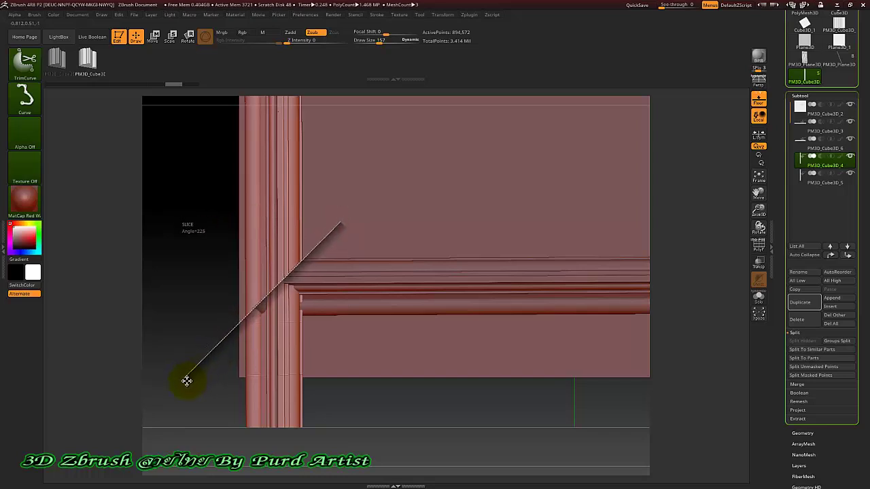
{"action": "left_click_drag", "start_coordinate": [207, 274], "coordinate": [208, 272], "text": "ctrl+shift"}
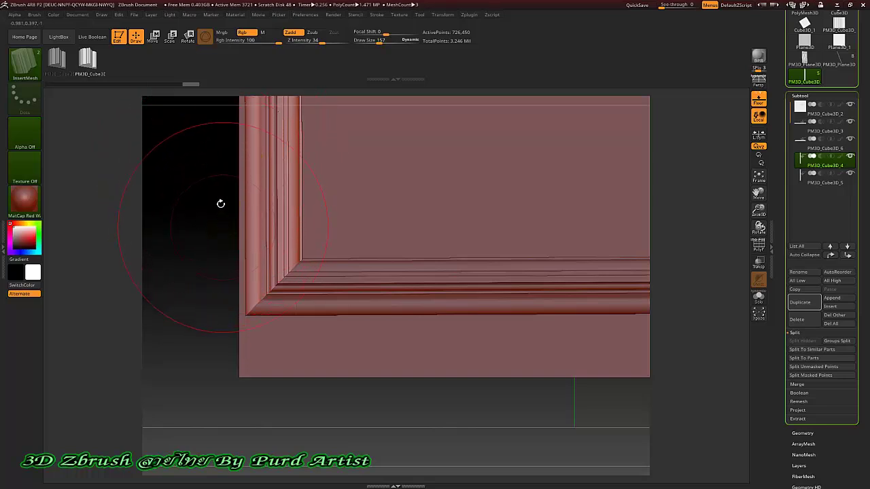
{"action": "left_click_drag", "start_coordinate": [220, 201], "coordinate": [327, 210]}
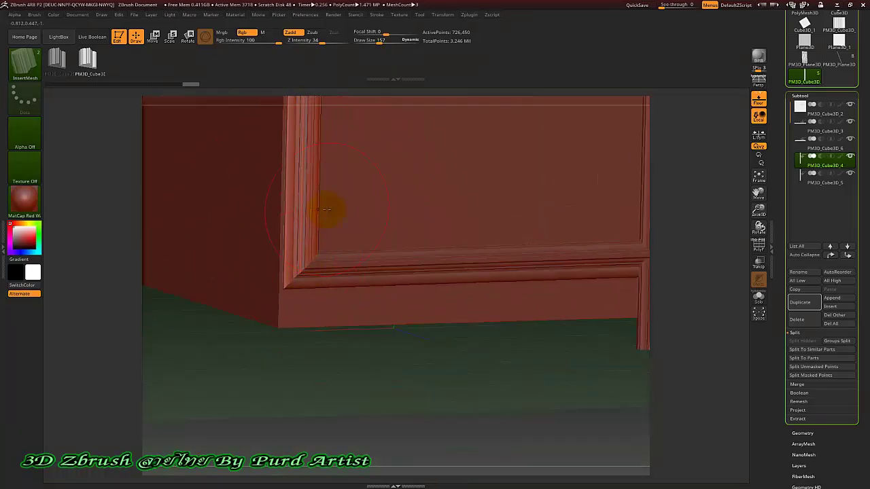
{"action": "left_click_drag", "start_coordinate": [101, 198], "coordinate": [115, 196]}
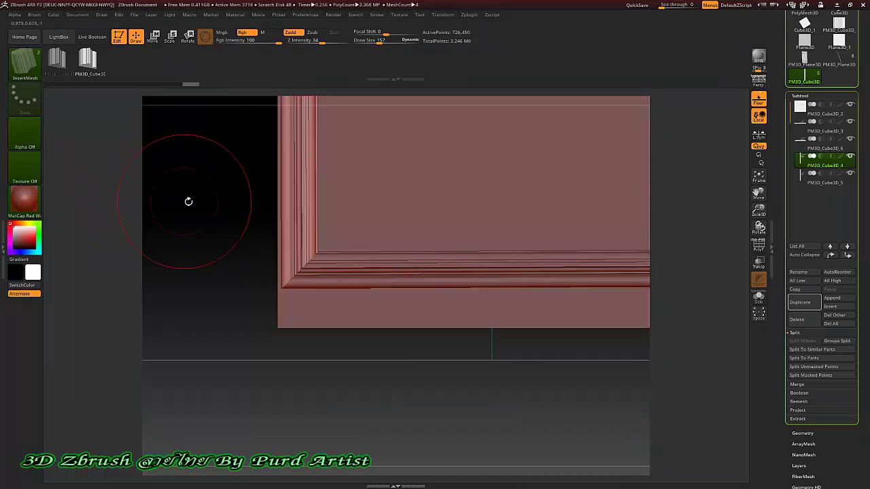
Try to trim the left vertical moulding's upper end diagonally through the frame's upper-left corner.
{"action": "left_click_drag", "start_coordinate": [232, 164], "coordinate": [231, 314], "text": "alt"}
{"action": "left_click_drag", "start_coordinate": [227, 184], "coordinate": [235, 277], "text": "alt"}
{"action": "right_click_drag", "start_coordinate": [335, 242], "coordinate": [302, 235], "text": "ctrl"}
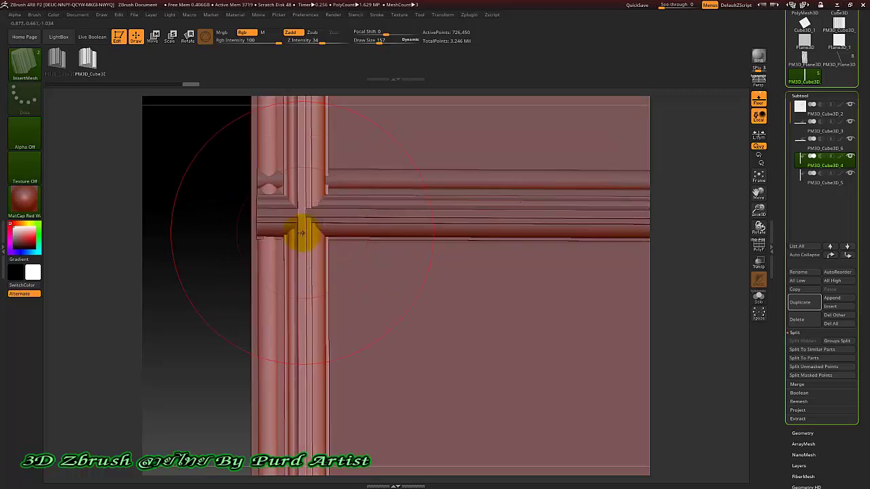
{"action": "mouse_move", "coordinate": [379, 281]}
{"action": "left_mouse_down", "text": "ctrl+shift"}
{"action": "mouse_move", "coordinate": [306, 211]}
{"action": "mouse_move", "coordinate": [467, 318]}
{"action": "left_mouse_up", "text": "ctrl+shift"}
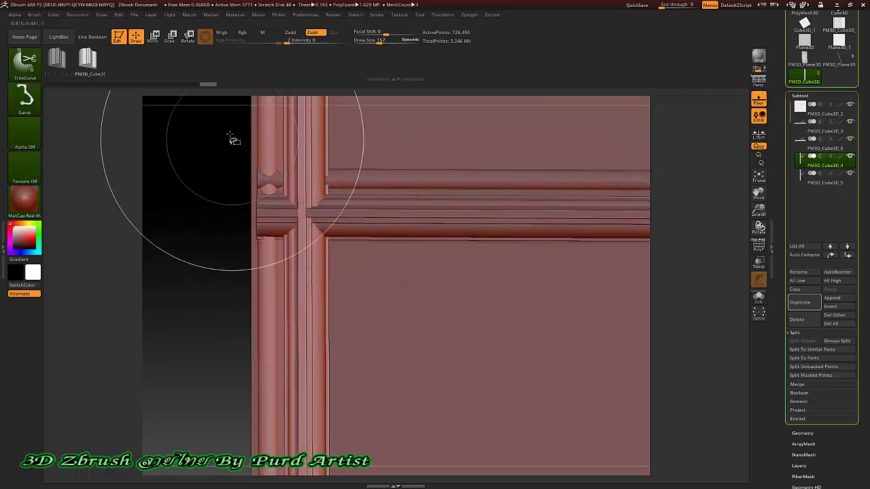
{"action": "left_click_drag", "start_coordinate": [219, 125], "coordinate": [310, 215], "text": "ctrl+shift"}
{"action": "mouse_move", "coordinate": [361, 267]}
{"action": "left_mouse_down", "text": "ctrl+shift"}
{"action": "mouse_move", "coordinate": [402, 299]}
{"action": "mouse_move", "coordinate": [383, 301]}
{"action": "mouse_move", "coordinate": [384, 337]}
{"action": "left_mouse_up", "text": "ctrl+shift"}
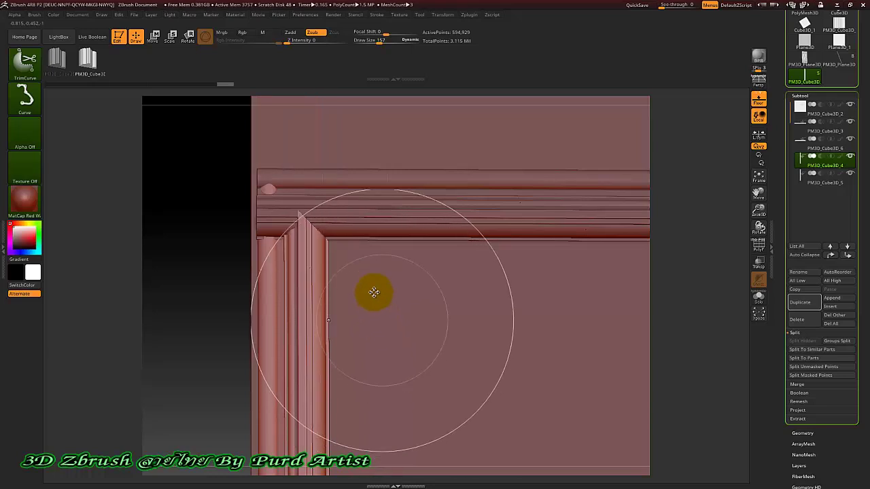
{"action": "right_click_drag", "start_coordinate": [320, 243], "coordinate": [253, 179], "text": "ctrl"}
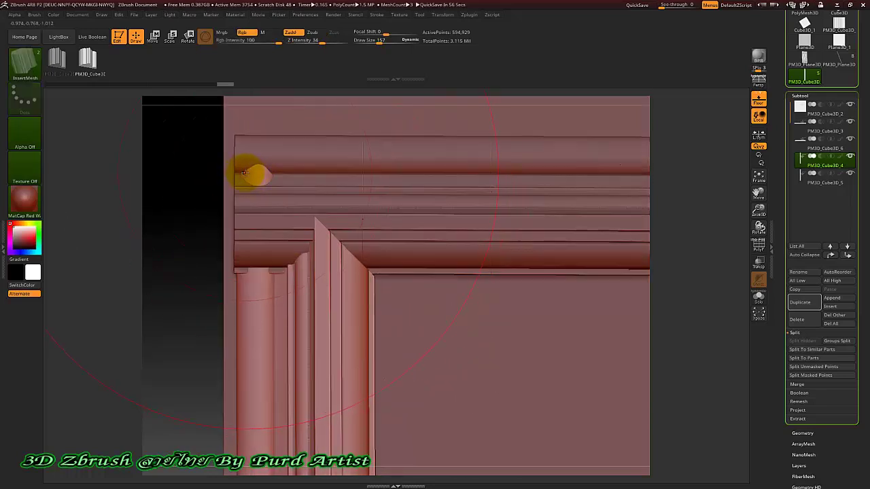
{"action": "key", "text": "ctrl+z"}
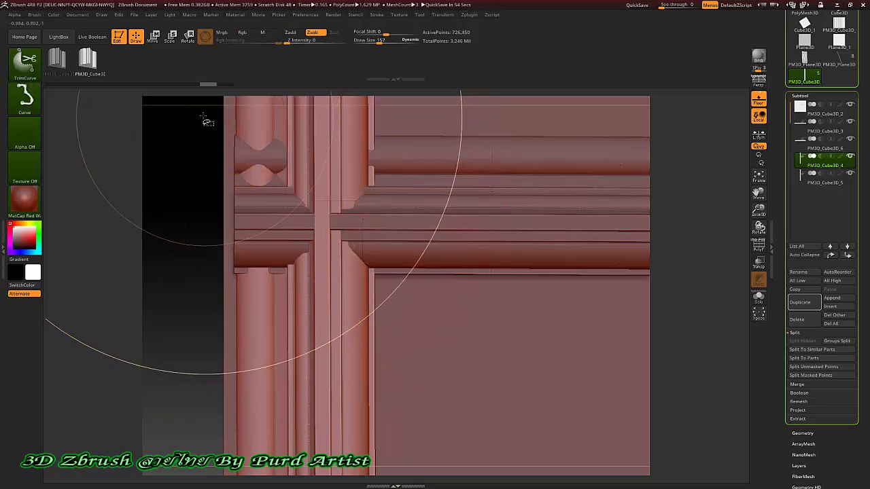
Cut off the left vertical moulding's upper end with a longer diagonal trim line through the upper-left corner.
{"action": "mouse_move", "coordinate": [206, 118]}
{"action": "left_mouse_down", "text": "ctrl+shift"}
{"action": "mouse_move", "coordinate": [408, 291]}
{"action": "mouse_move", "coordinate": [445, 377]}
{"action": "mouse_move", "coordinate": [441, 360]}
{"action": "mouse_move", "coordinate": [429, 390]}
{"action": "left_mouse_up", "text": "ctrl+shift"}
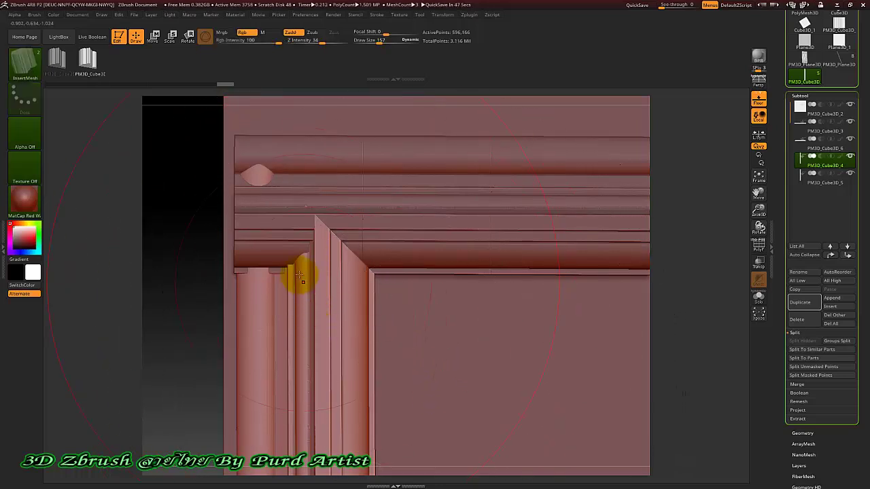
{"action": "right_click_drag", "start_coordinate": [302, 276], "coordinate": [313, 264], "text": "ctrl"}
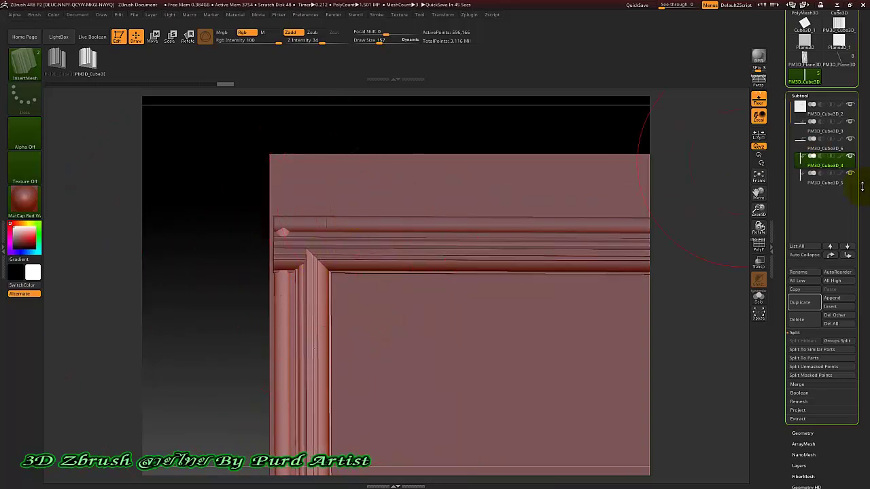
Activate the top moulding strip, PM3D_Cube3D_3, and trim its left end with a 315° line along the upper-left corner's diagonal.
{"action": "left_click", "coordinate": [822, 145]}
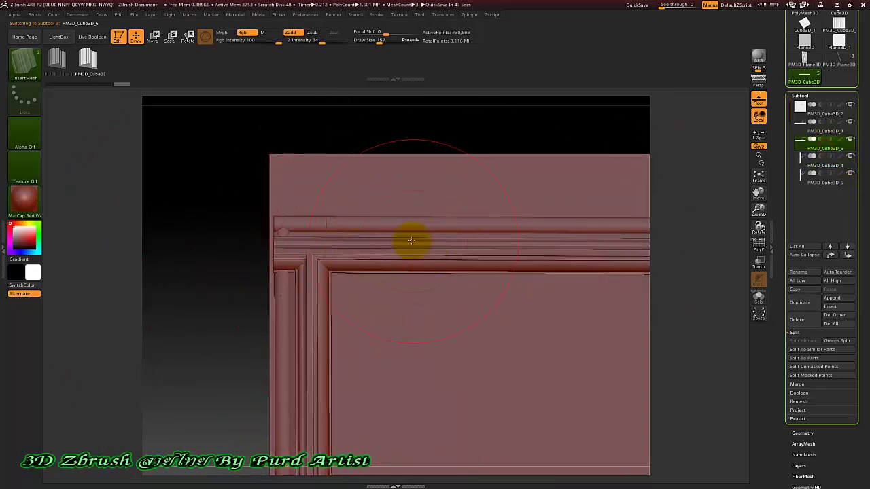
{"action": "left_click", "coordinate": [824, 130]}
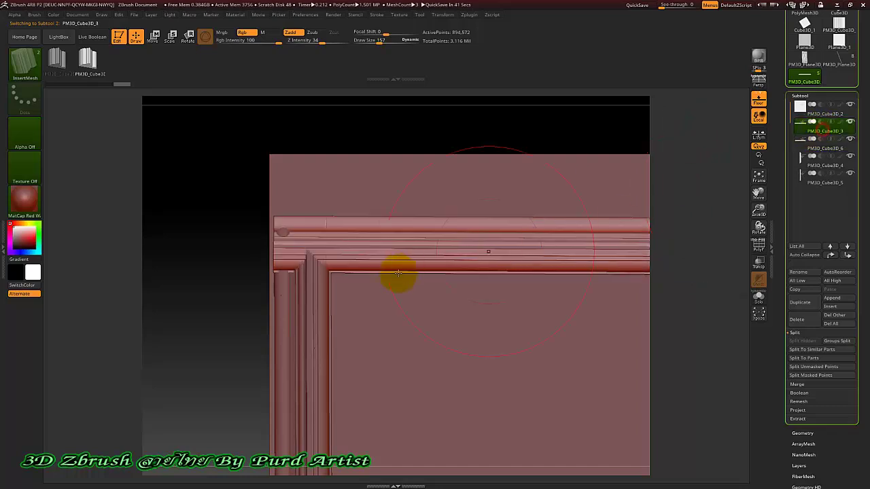
{"action": "right_click_drag", "start_coordinate": [339, 296], "coordinate": [320, 256], "text": "ctrl"}
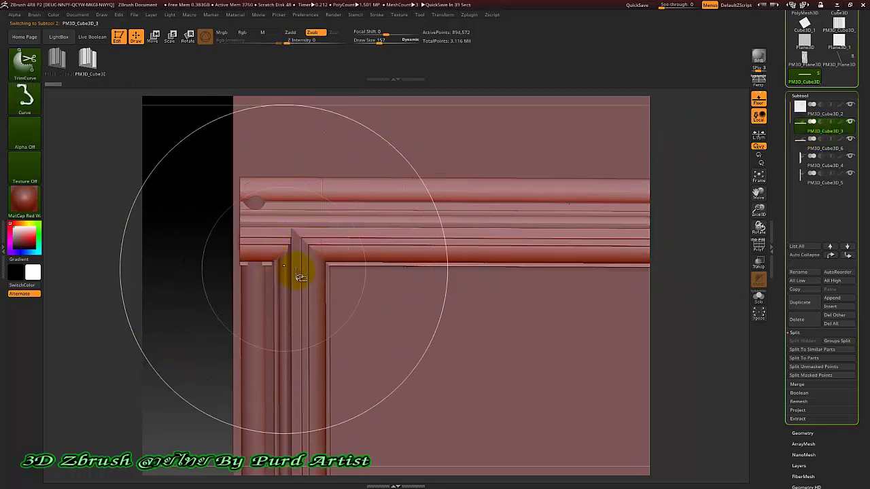
{"action": "left_click_drag", "start_coordinate": [188, 132], "coordinate": [137, 88], "text": "ctrl+shift"}
{"action": "left_click_drag", "start_coordinate": [379, 310], "coordinate": [180, 122], "text": "ctrl+shift"}
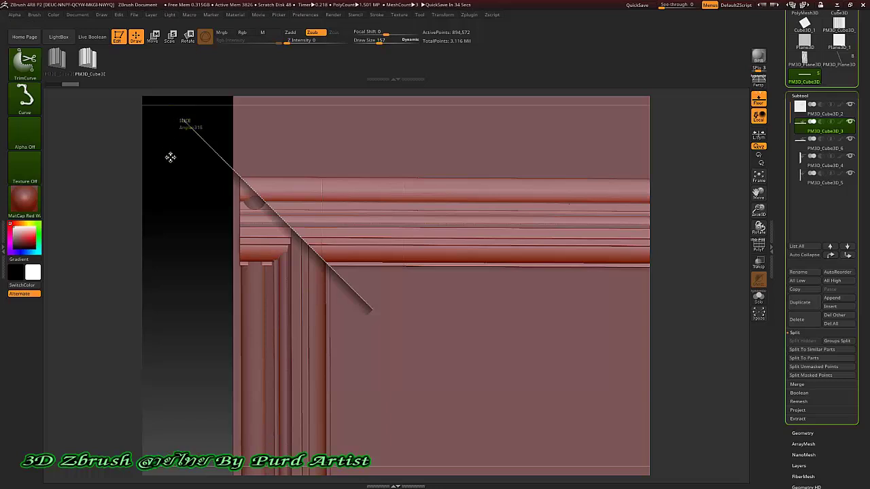
{"action": "left_click_drag", "start_coordinate": [170, 157], "coordinate": [187, 210], "text": "ctrl+shift"}
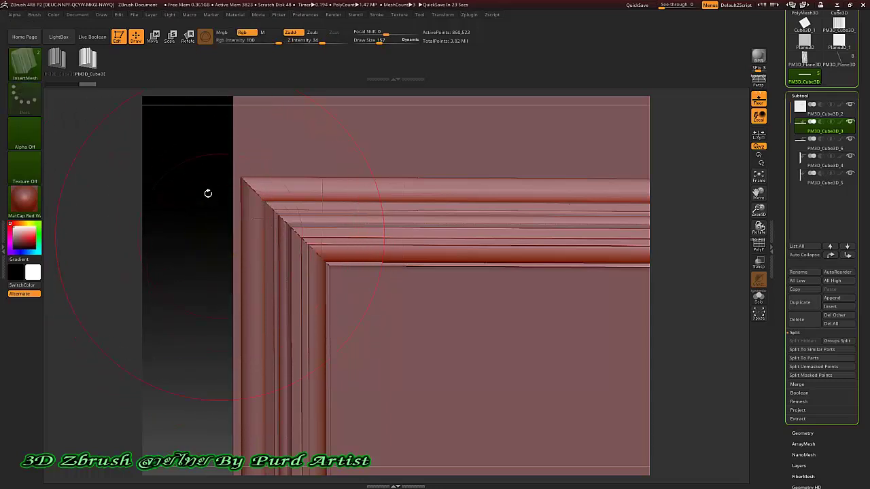
Bring the frame's upper-right corner, where the top and right mouldings cross, into position for trimming.
{"action": "left_click_drag", "start_coordinate": [208, 194], "coordinate": [237, 266], "text": "alt"}
{"action": "left_click_drag", "start_coordinate": [271, 293], "coordinate": [111, 172], "text": "alt"}
{"action": "left_click_drag", "start_coordinate": [653, 247], "coordinate": [637, 282], "text": "alt"}
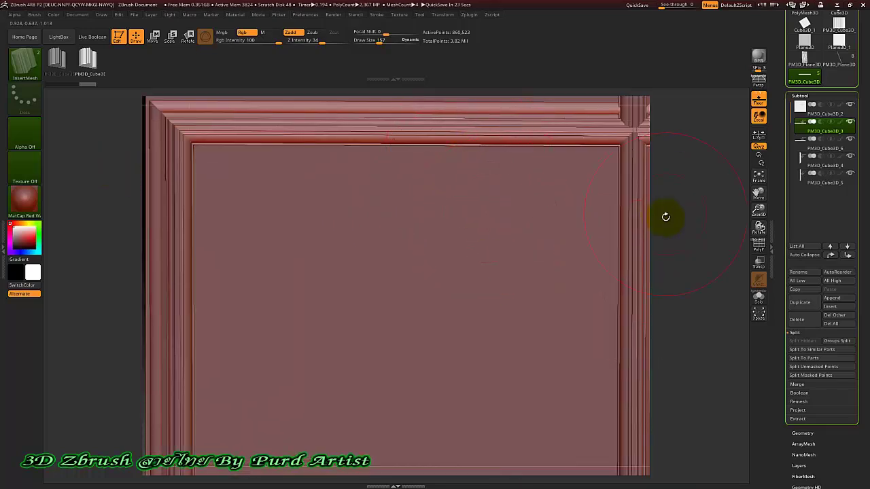